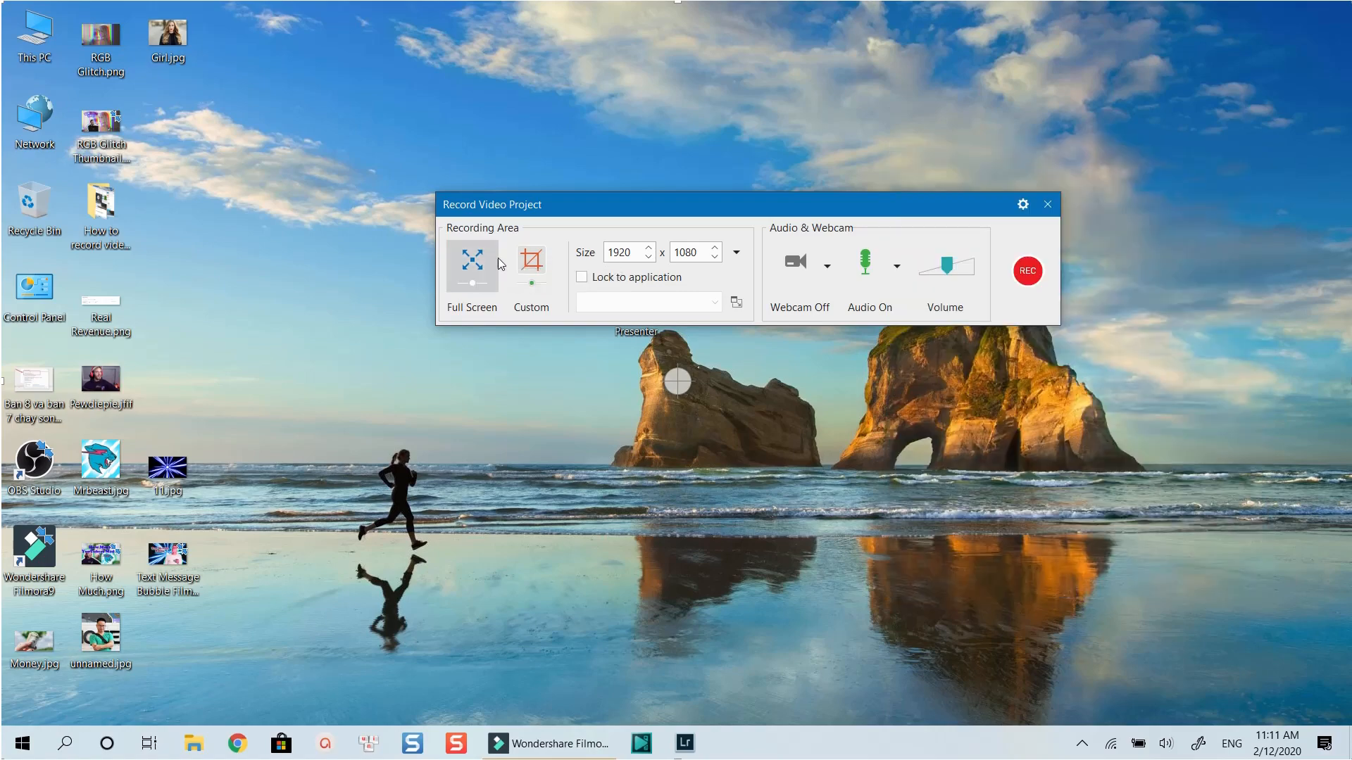
pyautogui.click(737, 255)
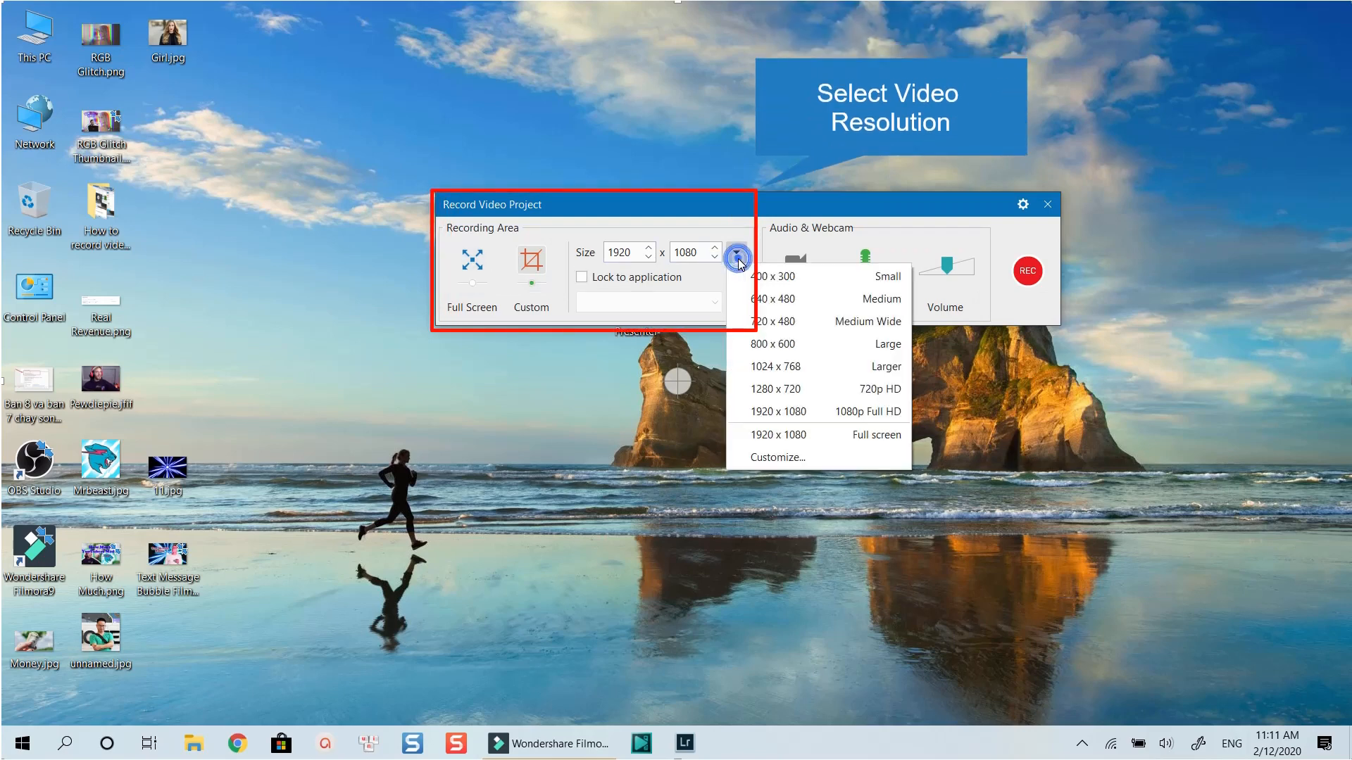
pyautogui.click(738, 259)
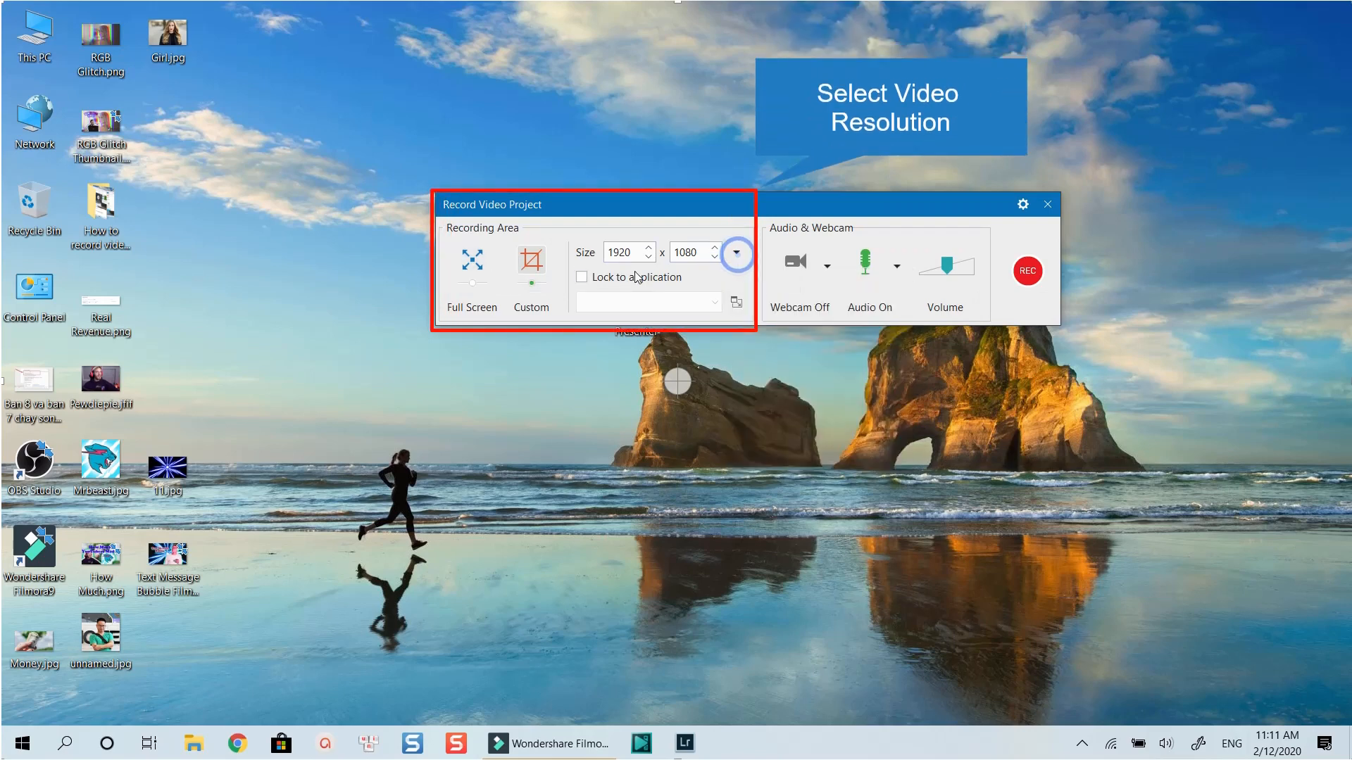
pyautogui.click(582, 277)
pyautogui.click(610, 303)
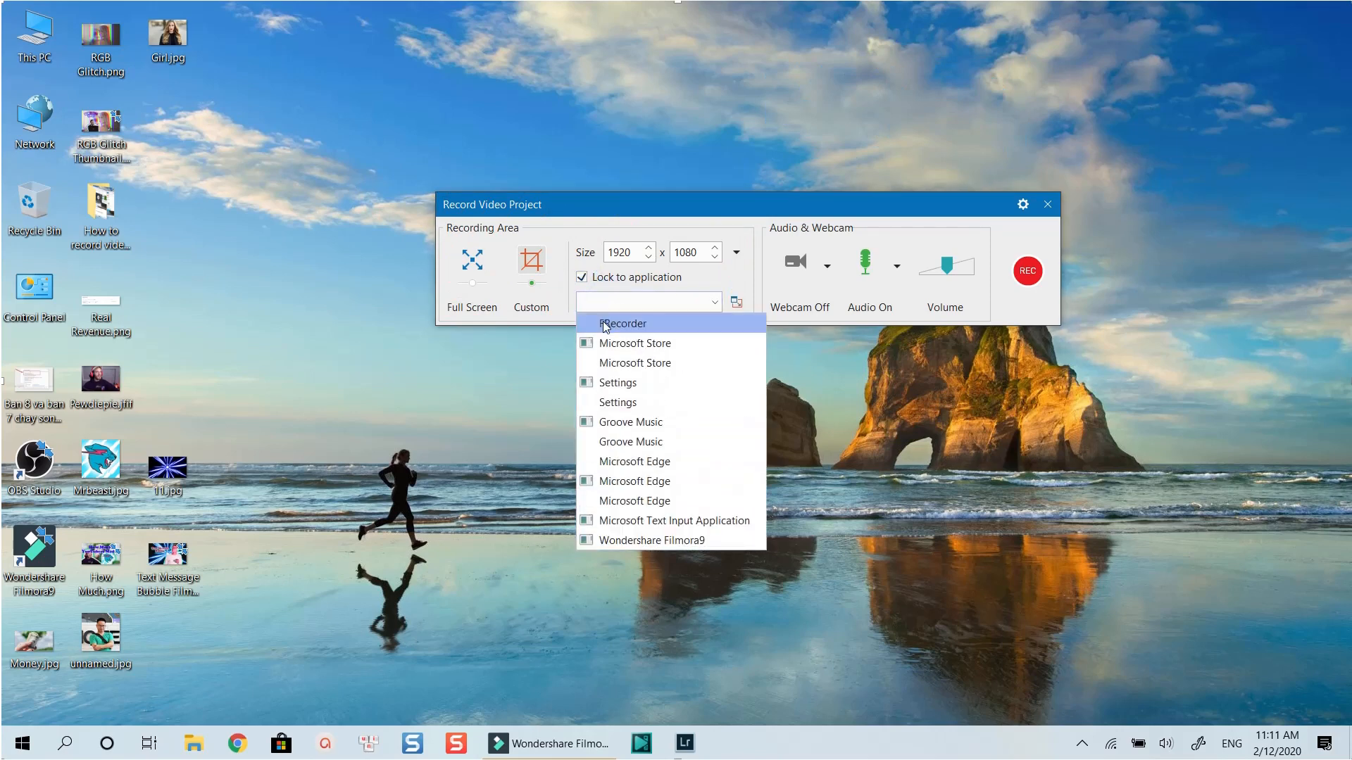
pyautogui.click(582, 278)
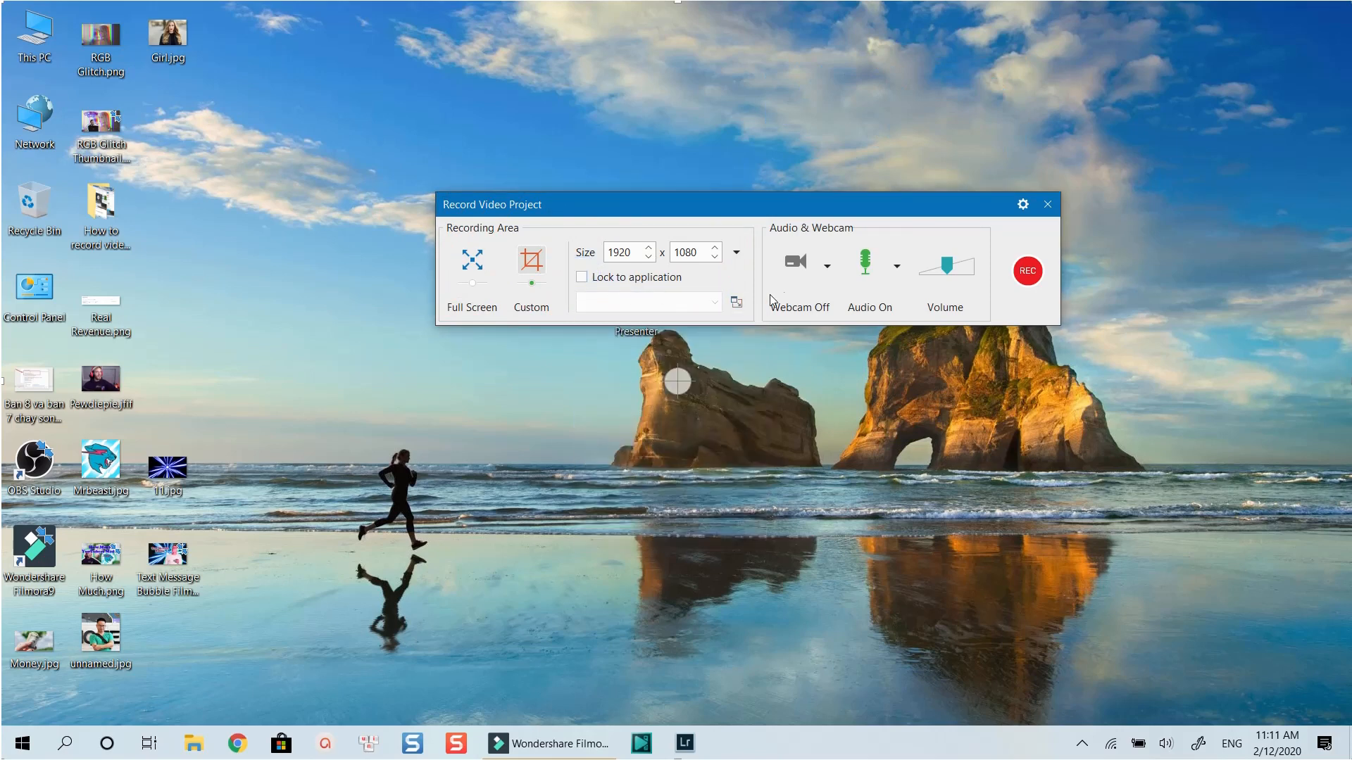
# Turn on the webcam, check the audio recording sources and raise the recording volume slightly
pyautogui.click(804, 265)
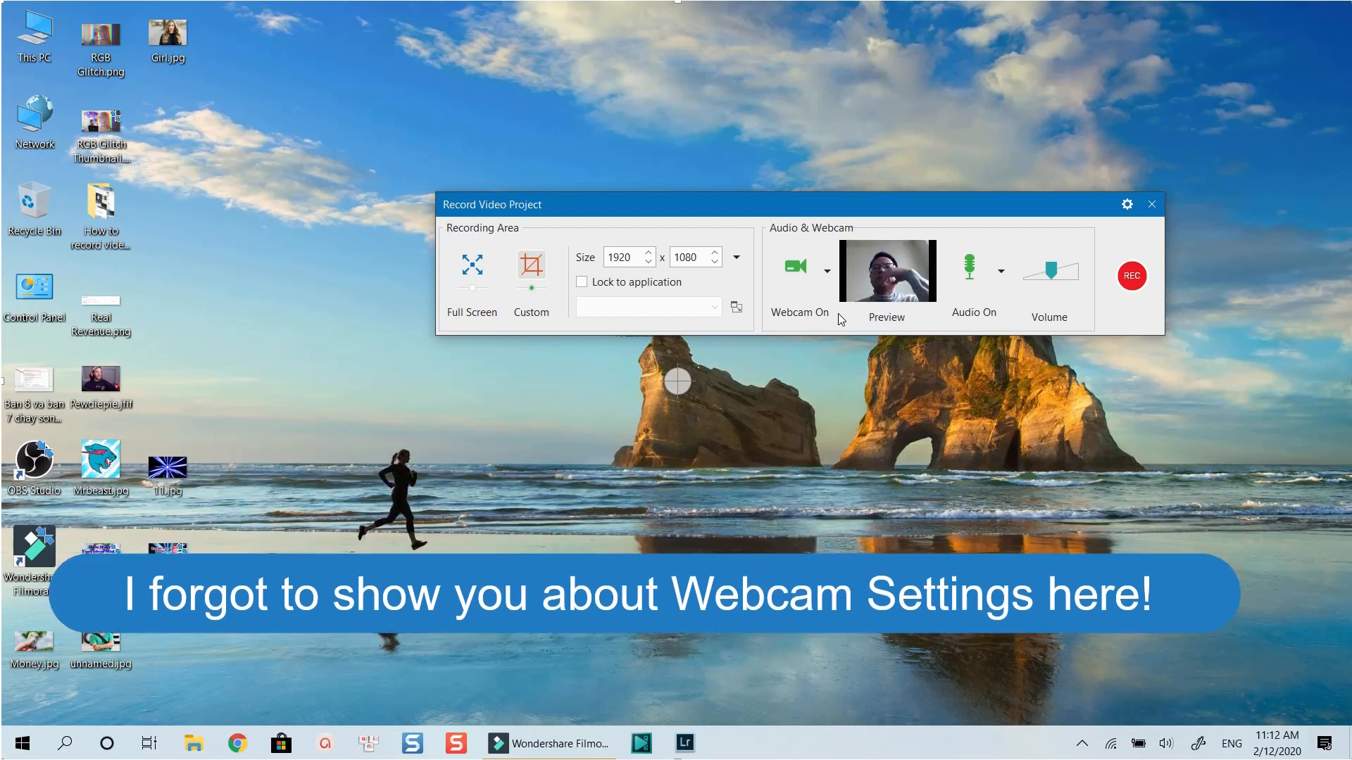
pyautogui.click(1001, 272)
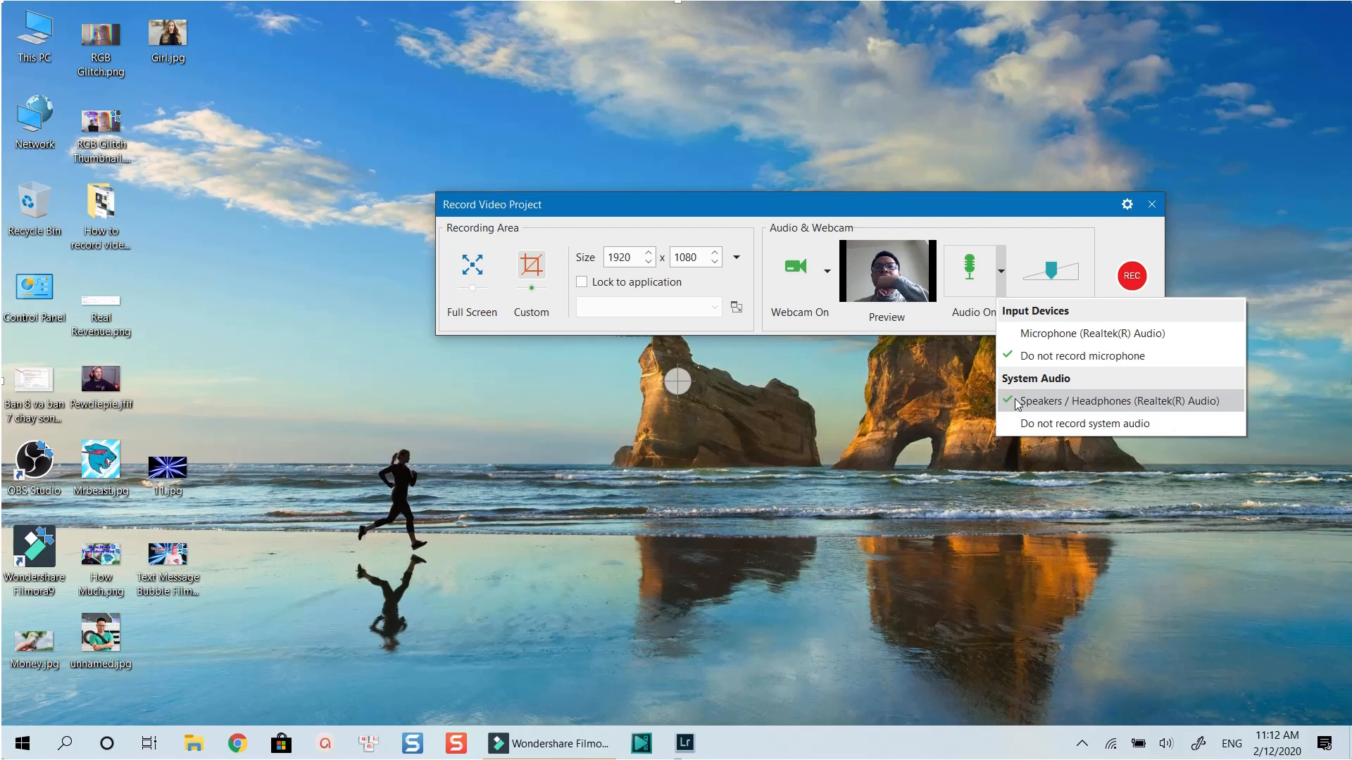
pyautogui.click(1051, 271)
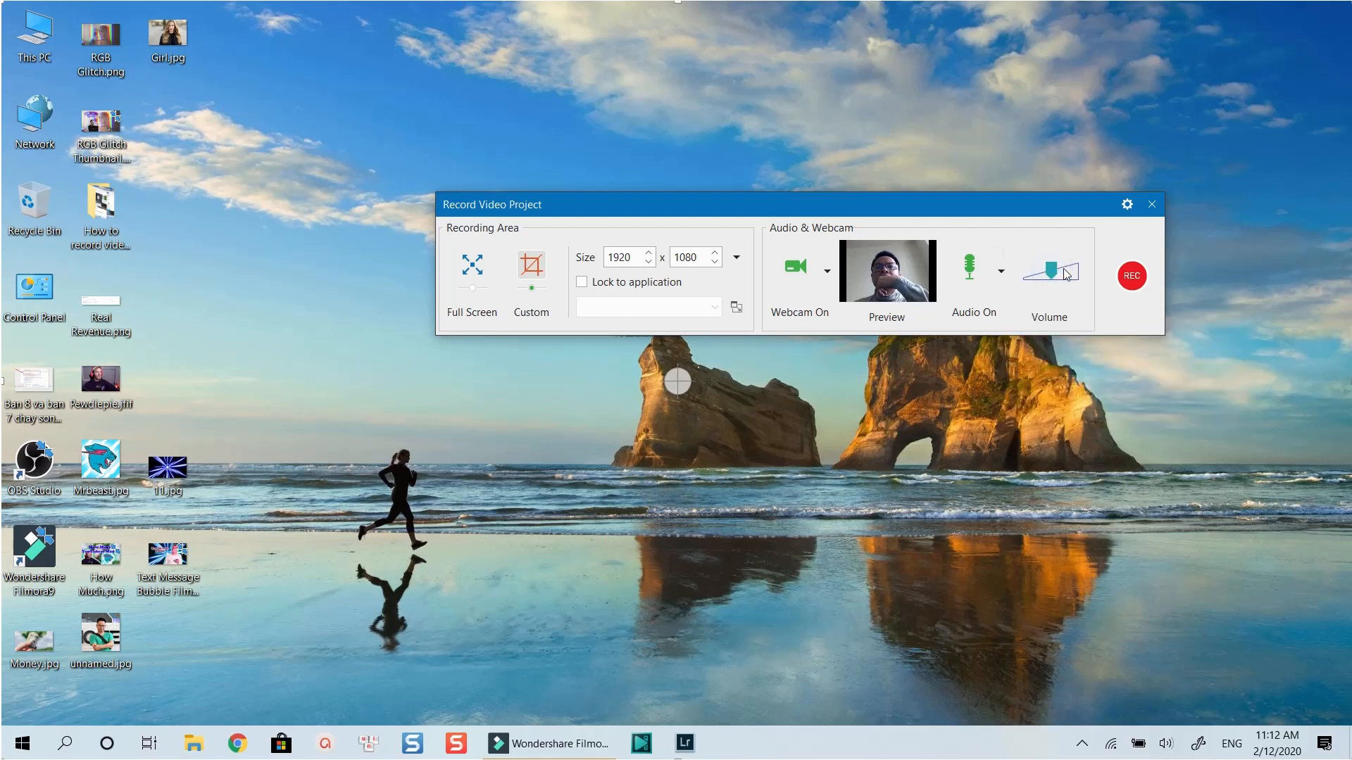
pyautogui.moveTo(1055, 269); pyautogui.dragTo(1065, 272)
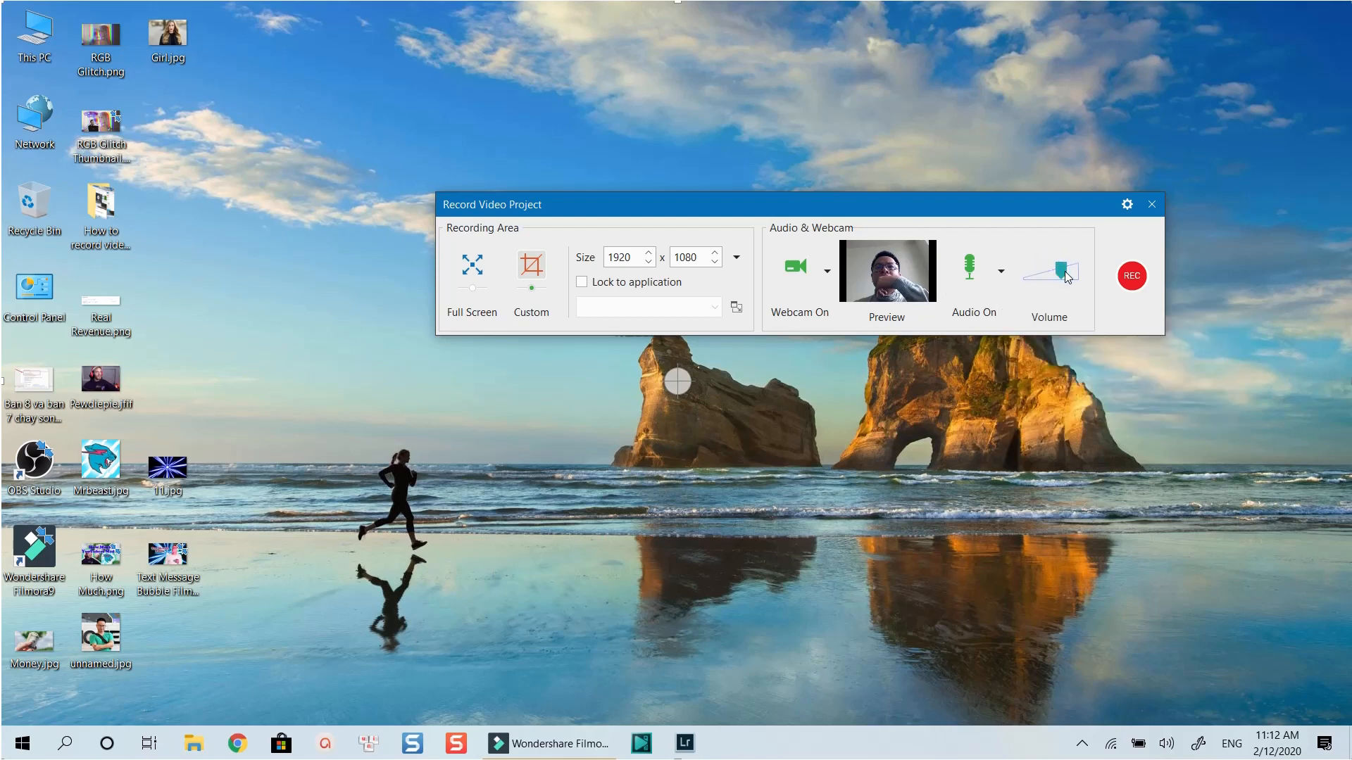
# Review the audio, video, cursor and hotkey settings for recording and save them
pyautogui.click(1125, 206)
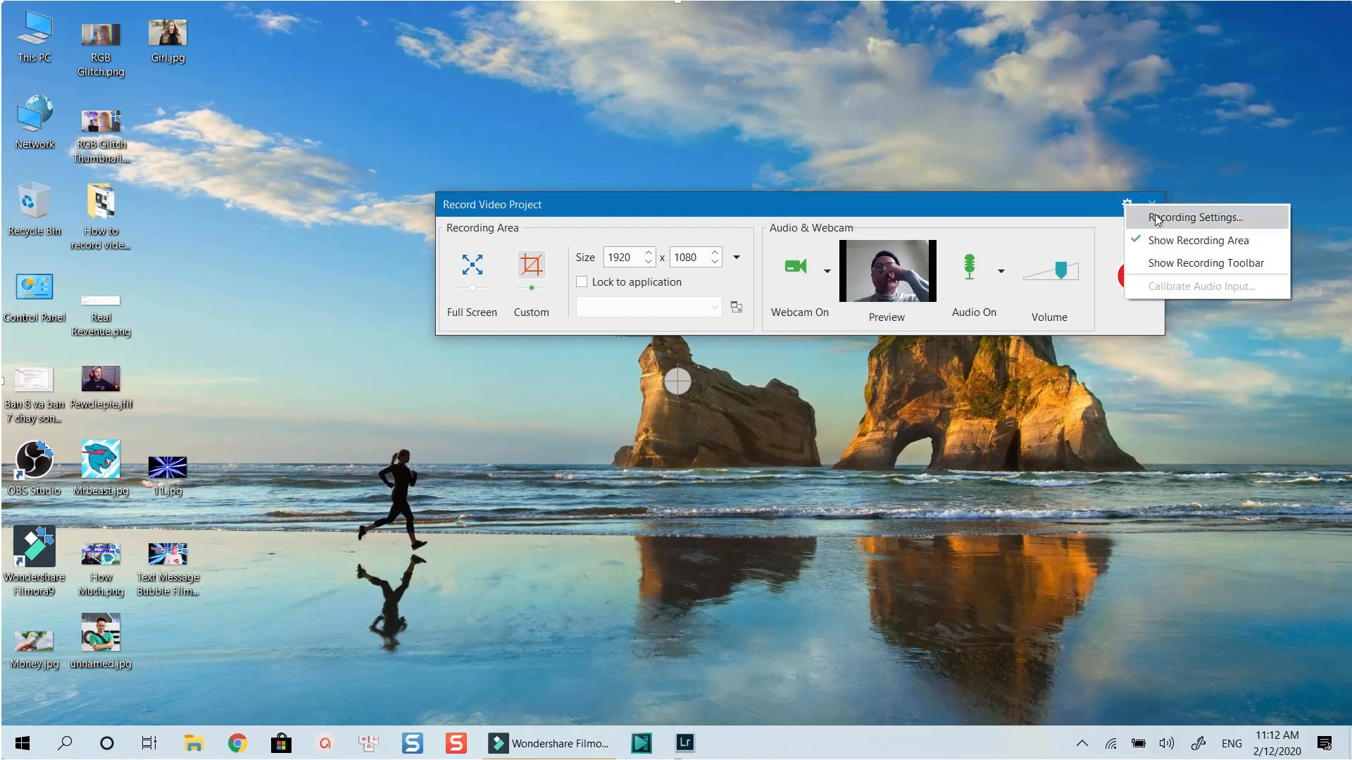
pyautogui.click(1152, 217)
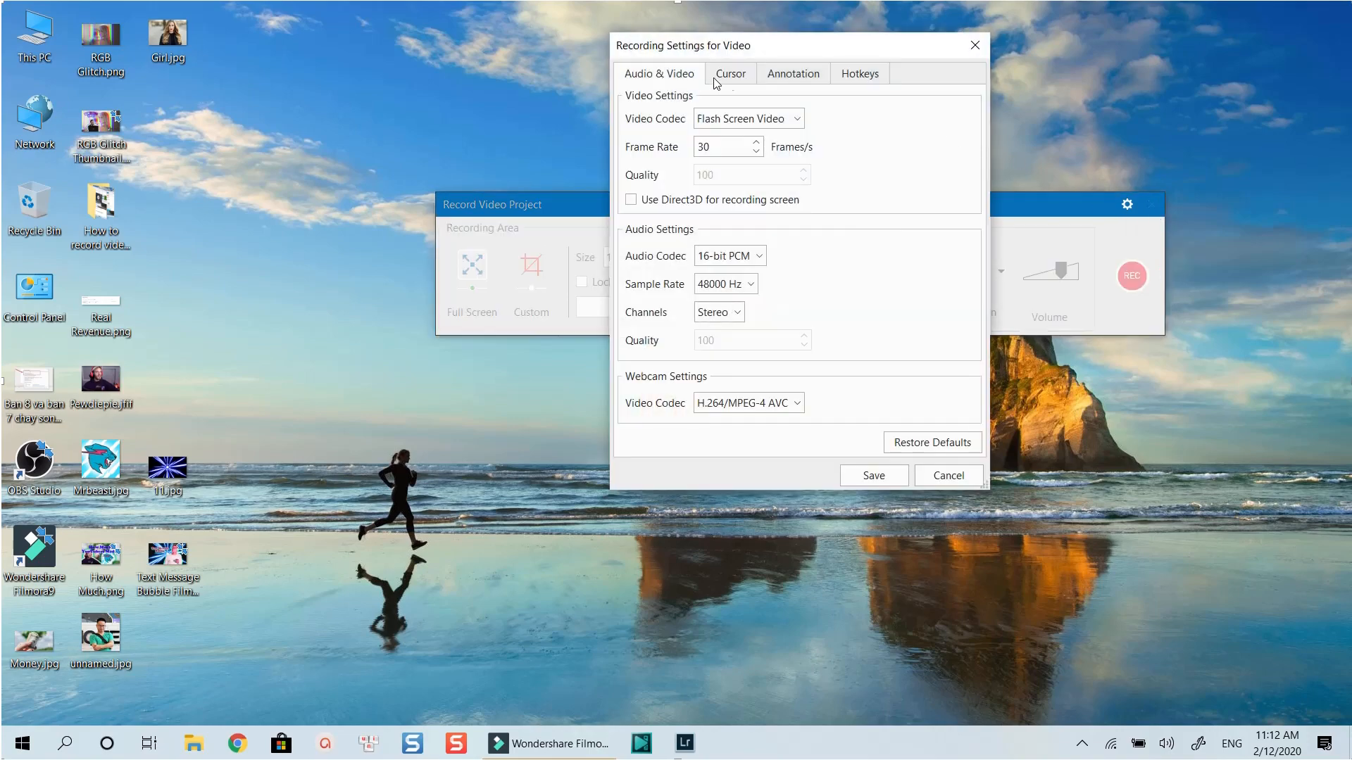
pyautogui.click(745, 79)
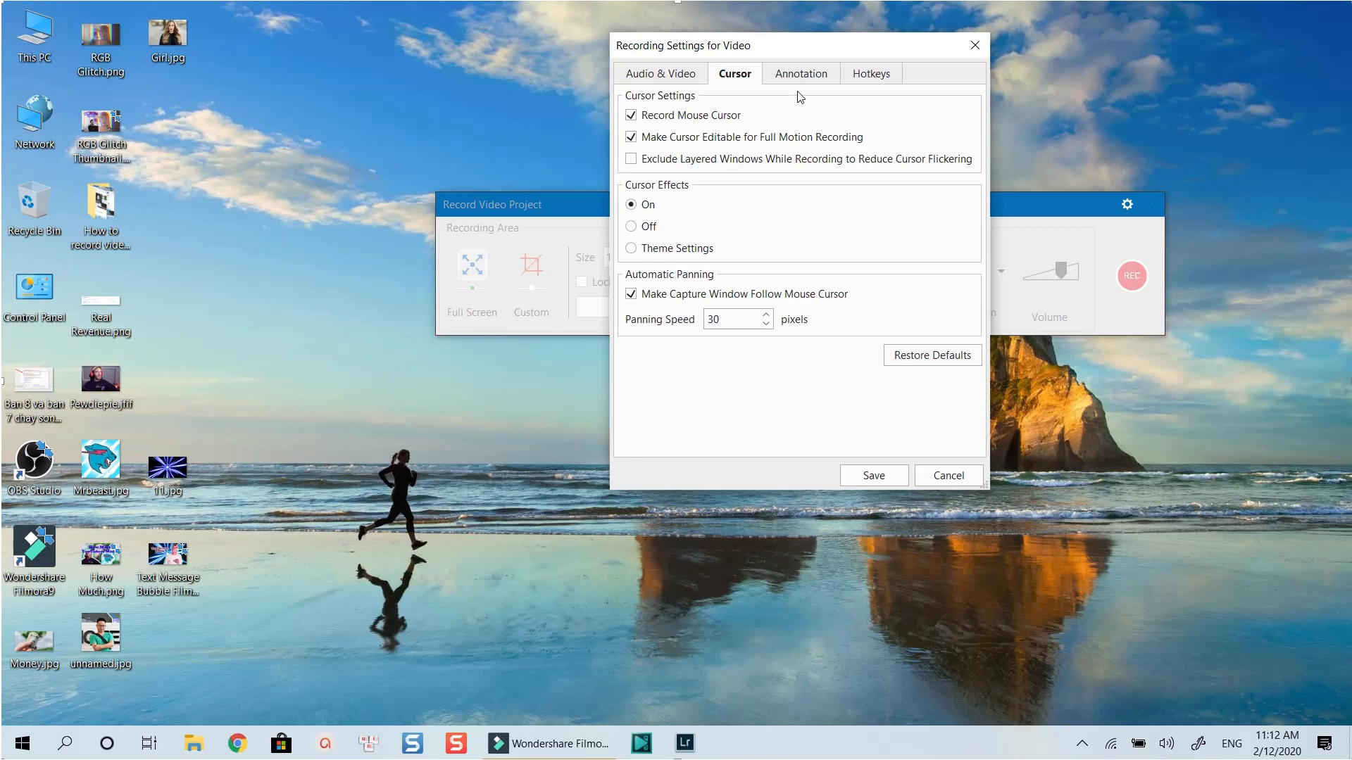
pyautogui.click(871, 74)
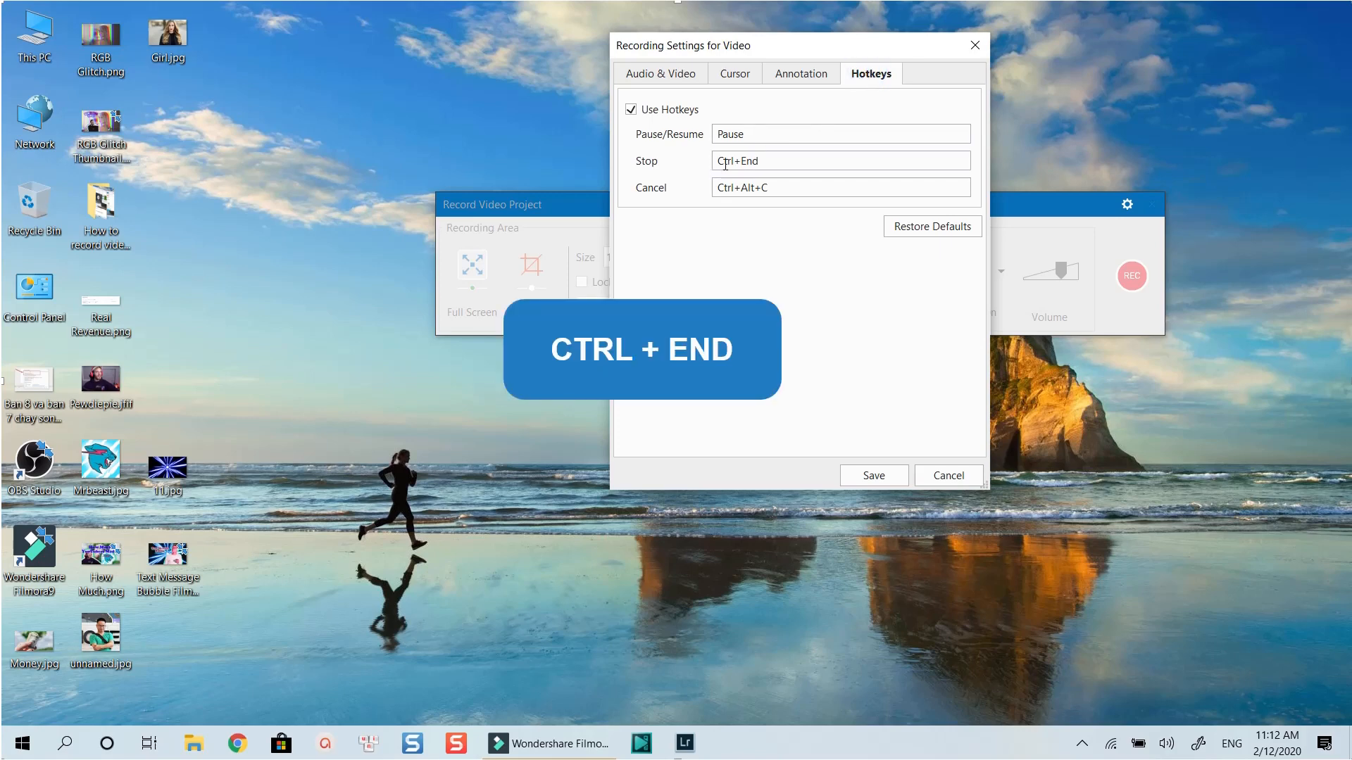
pyautogui.click(873, 475)
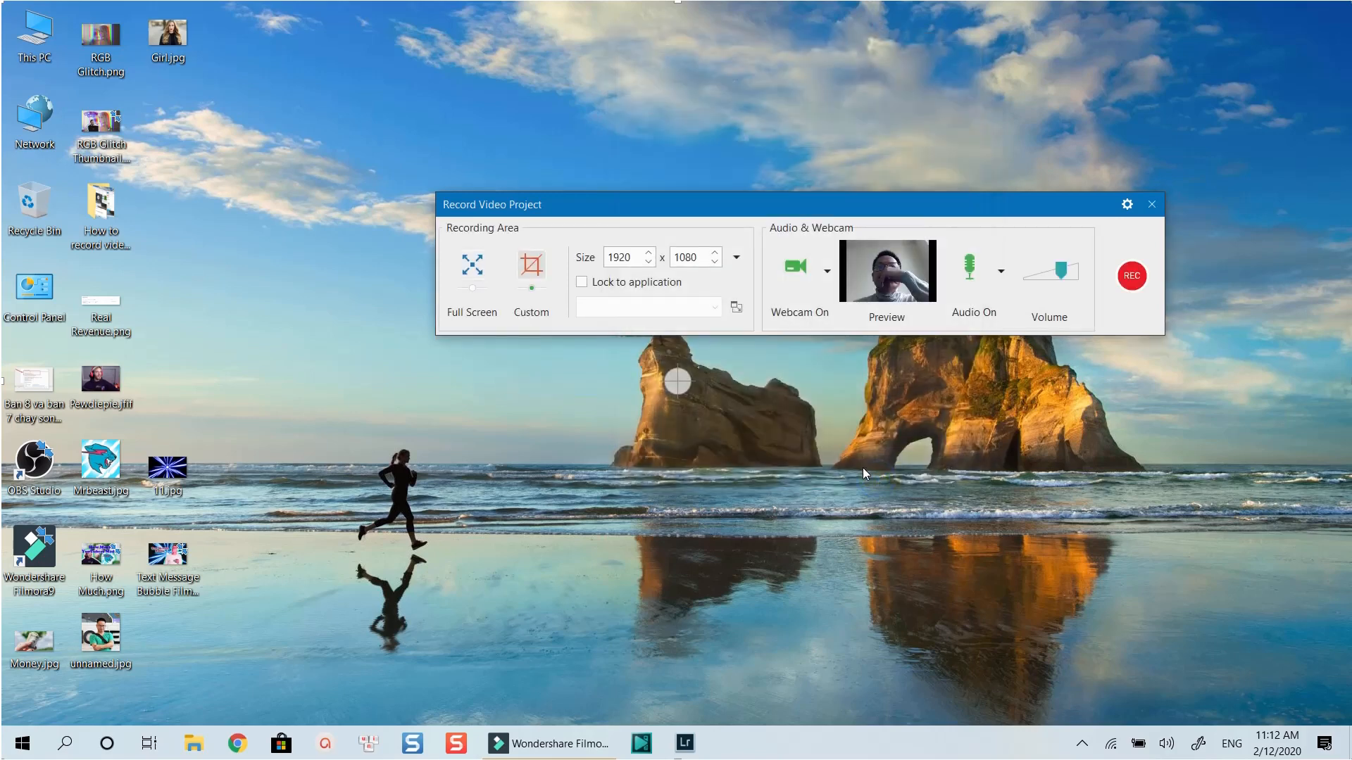
# Record the screen with the webcam while a YouTube video plays, bring up the Recording Toolbar and stop the recording
pyautogui.click(1134, 277)
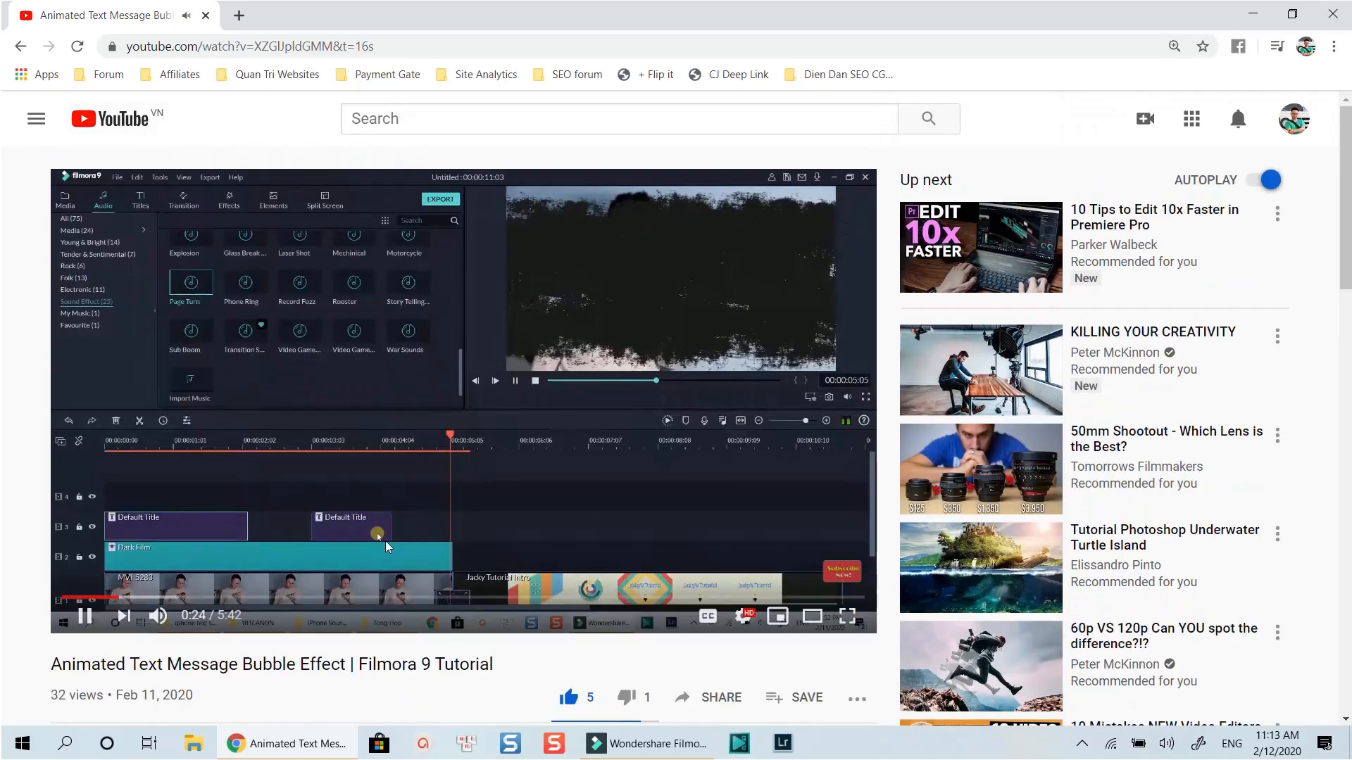
pyautogui.click(1083, 746)
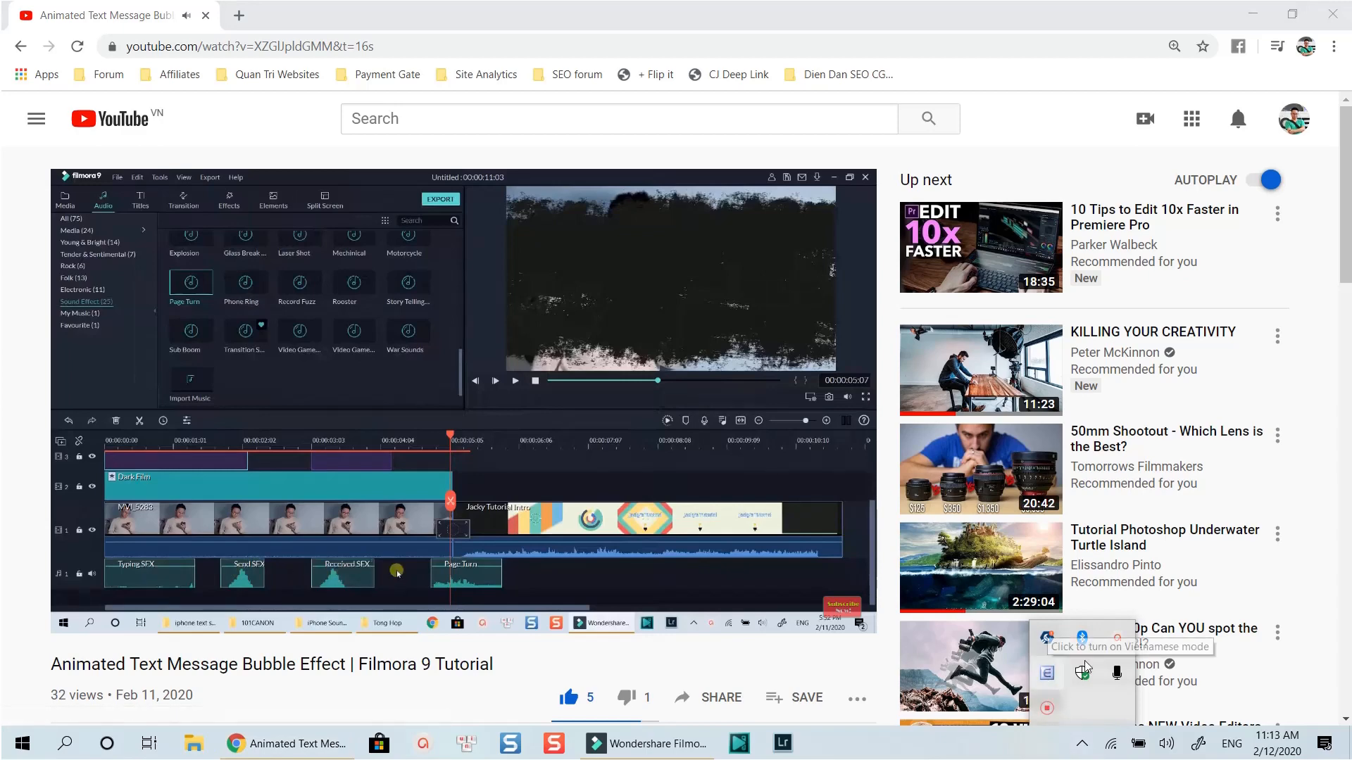
pyautogui.click(1118, 639)
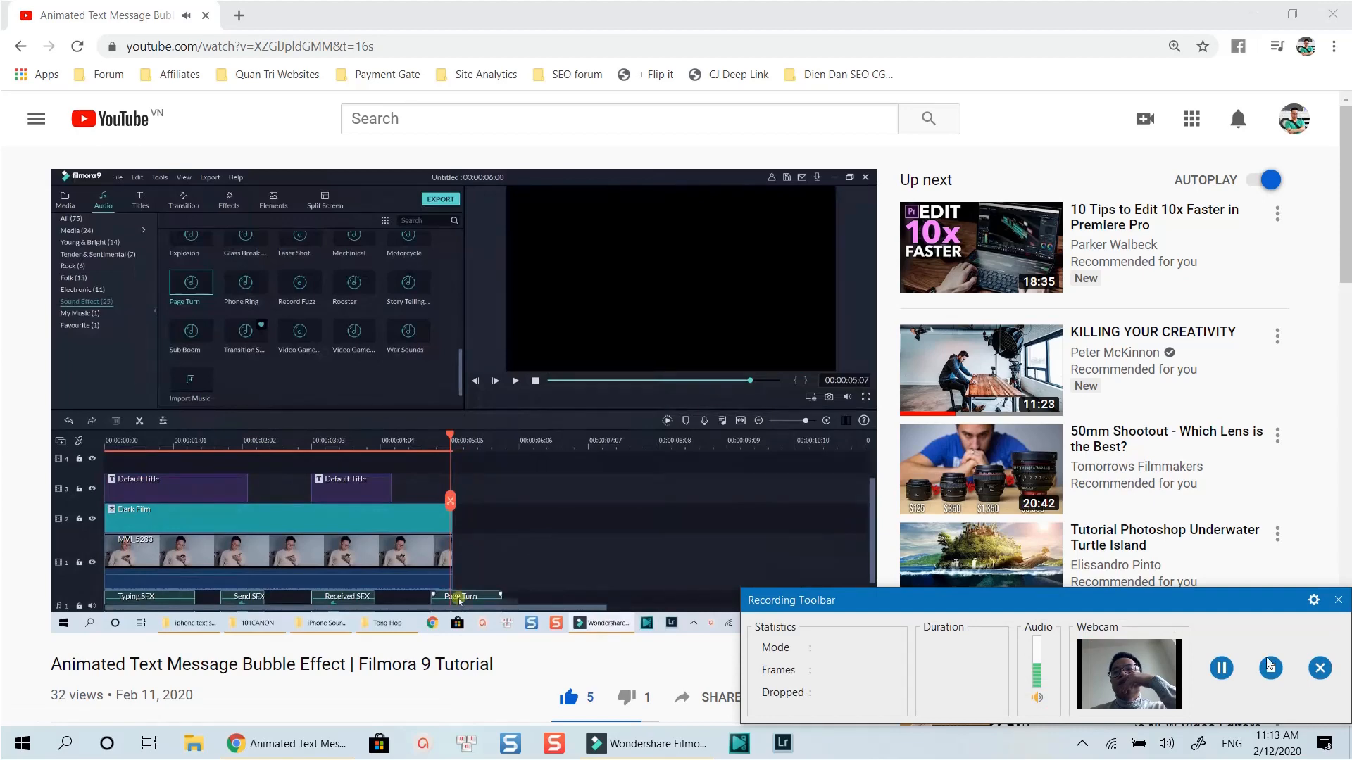
pyautogui.moveTo(1216, 610); pyautogui.dragTo(919, 540)
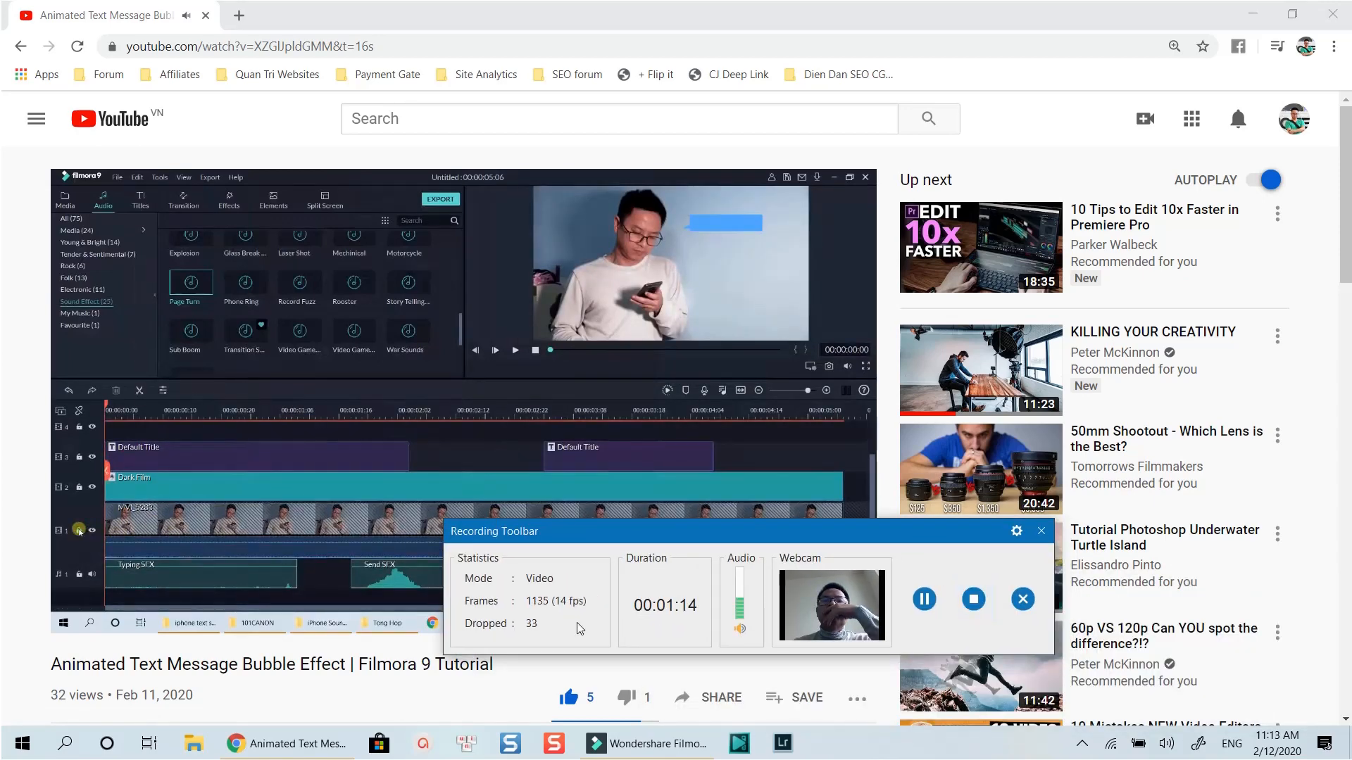
pyautogui.click(974, 599)
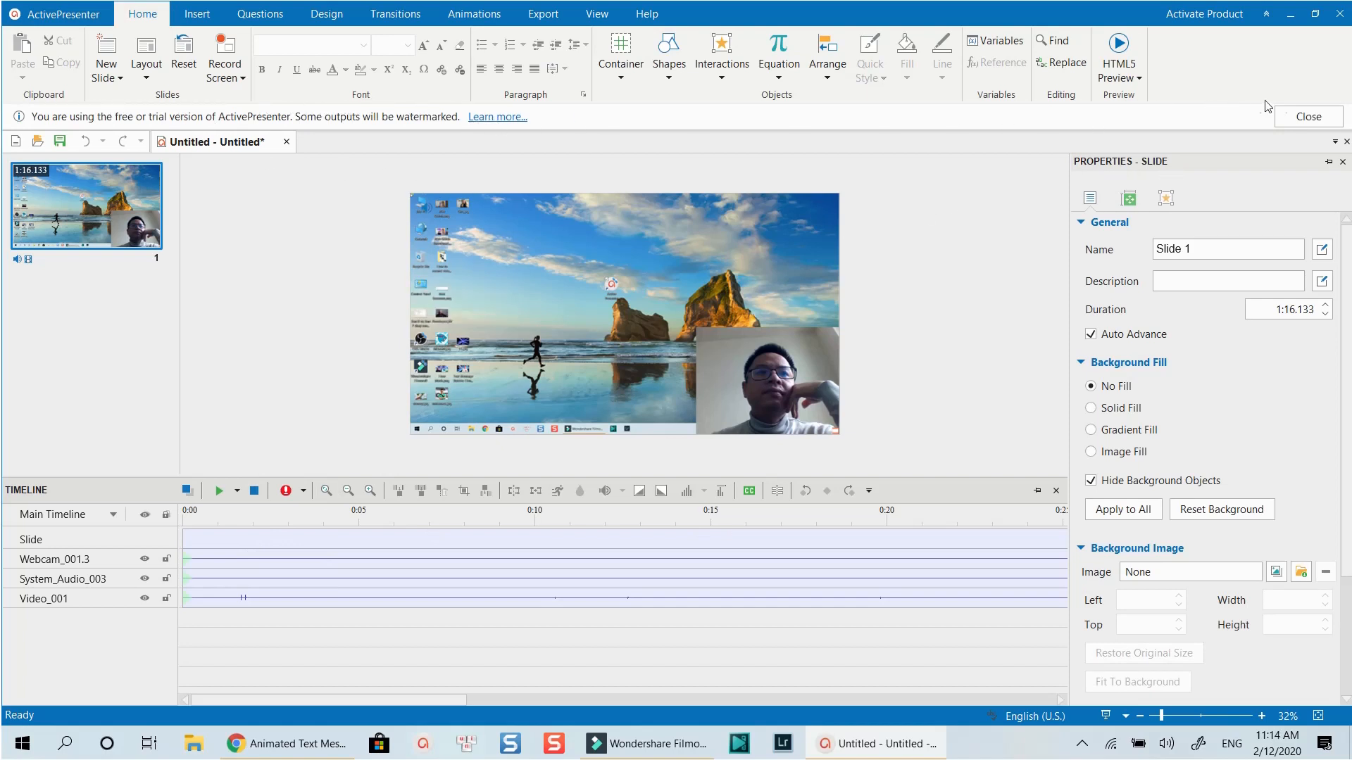
# Dismiss the trial notice, shrink the webcam video and move it to the slide's upper-right corner
pyautogui.click(1304, 118)
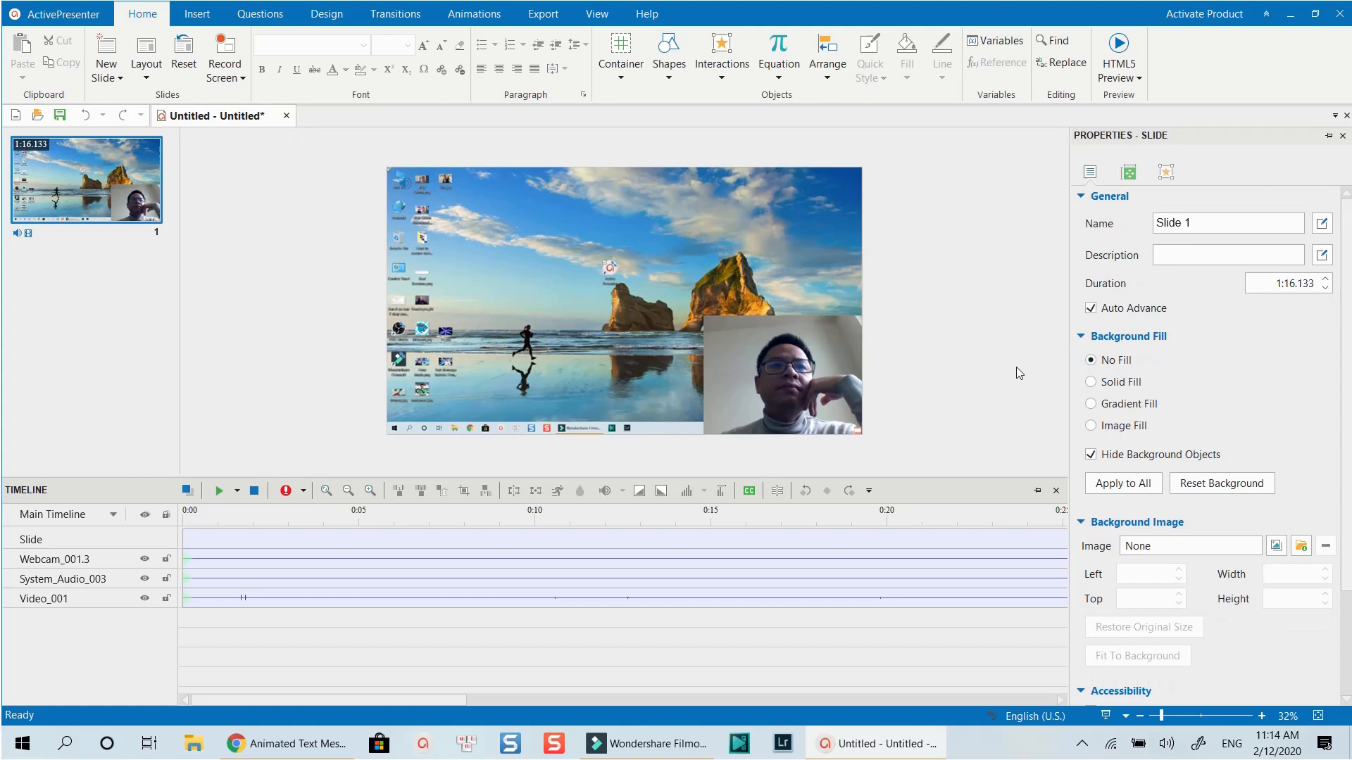
pyautogui.click(772, 389)
pyautogui.moveTo(704, 316); pyautogui.dragTo(735, 337)
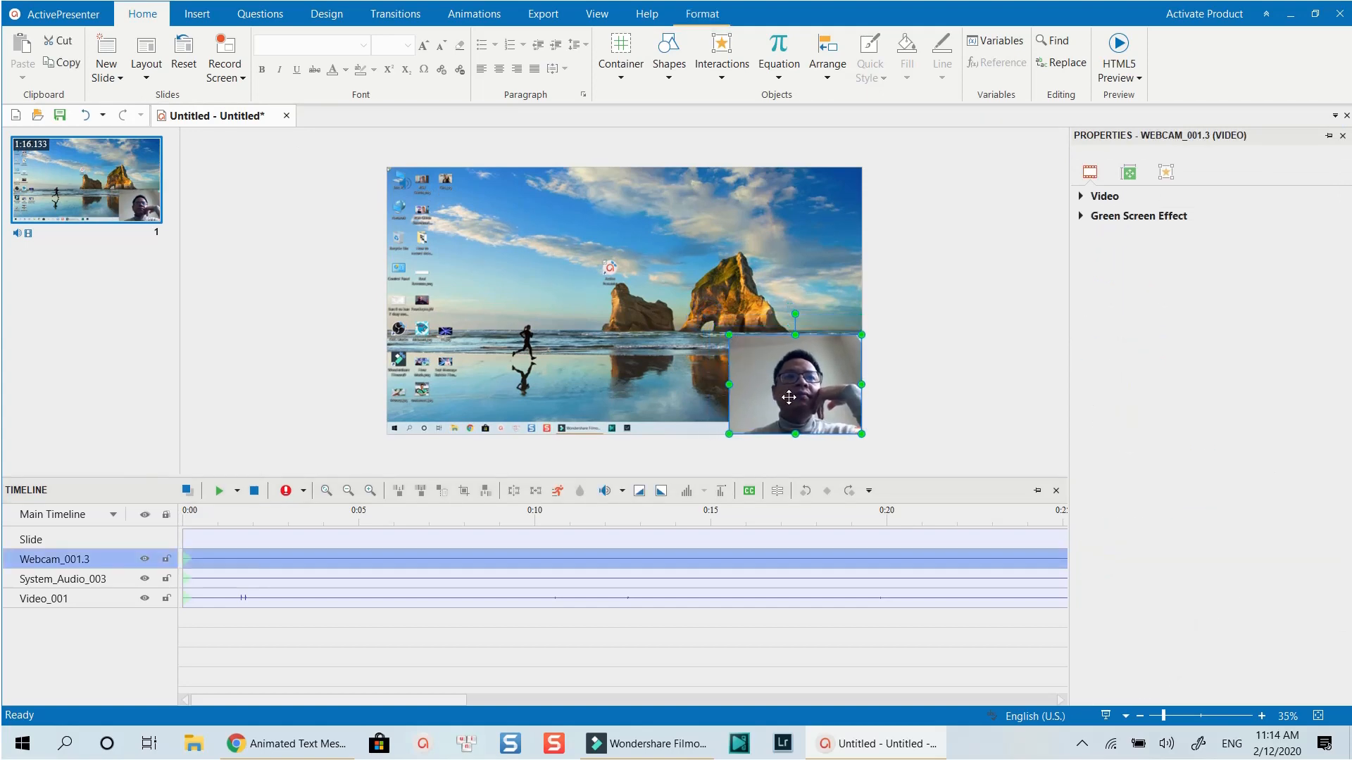
pyautogui.moveTo(788, 398); pyautogui.dragTo(788, 229)
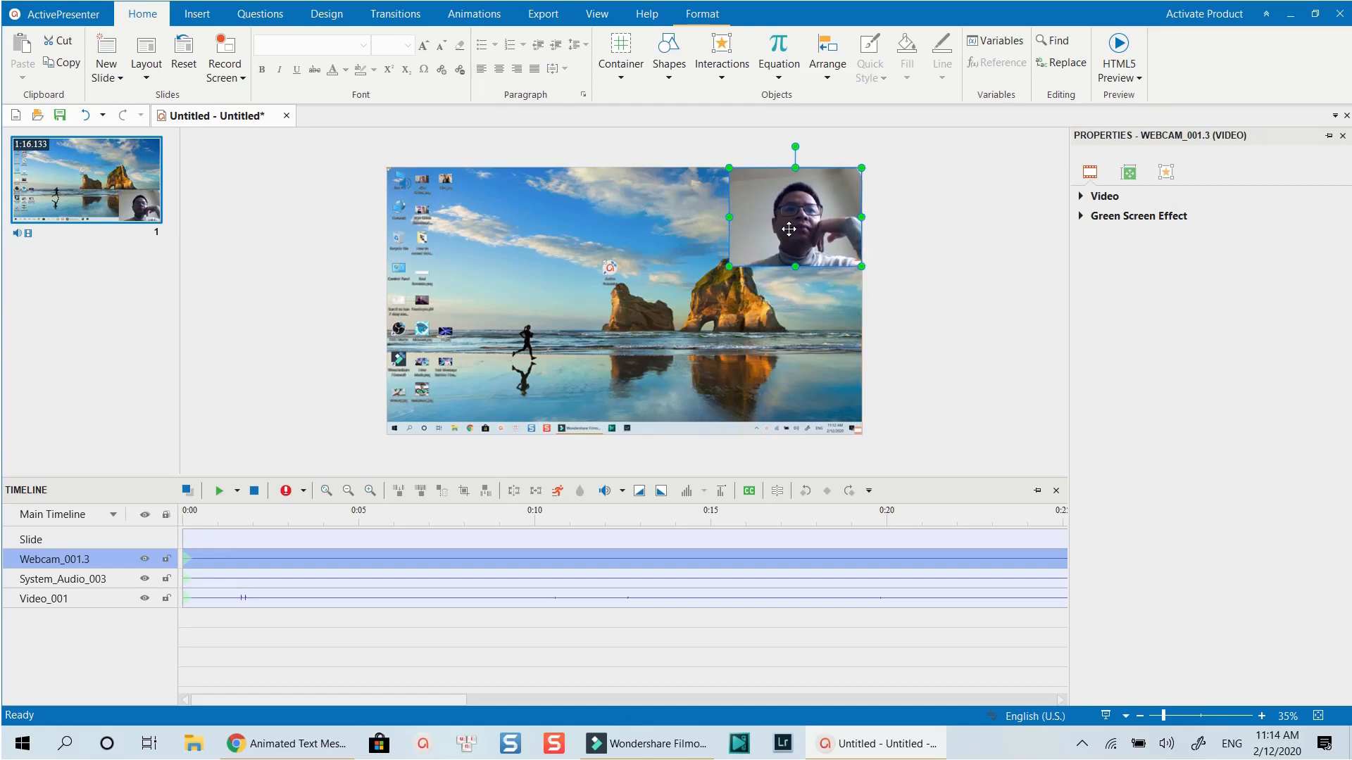
# Set the cursor highlight color of the Video_001 screen recording to red in its cursor effects
pyautogui.click(401, 583)
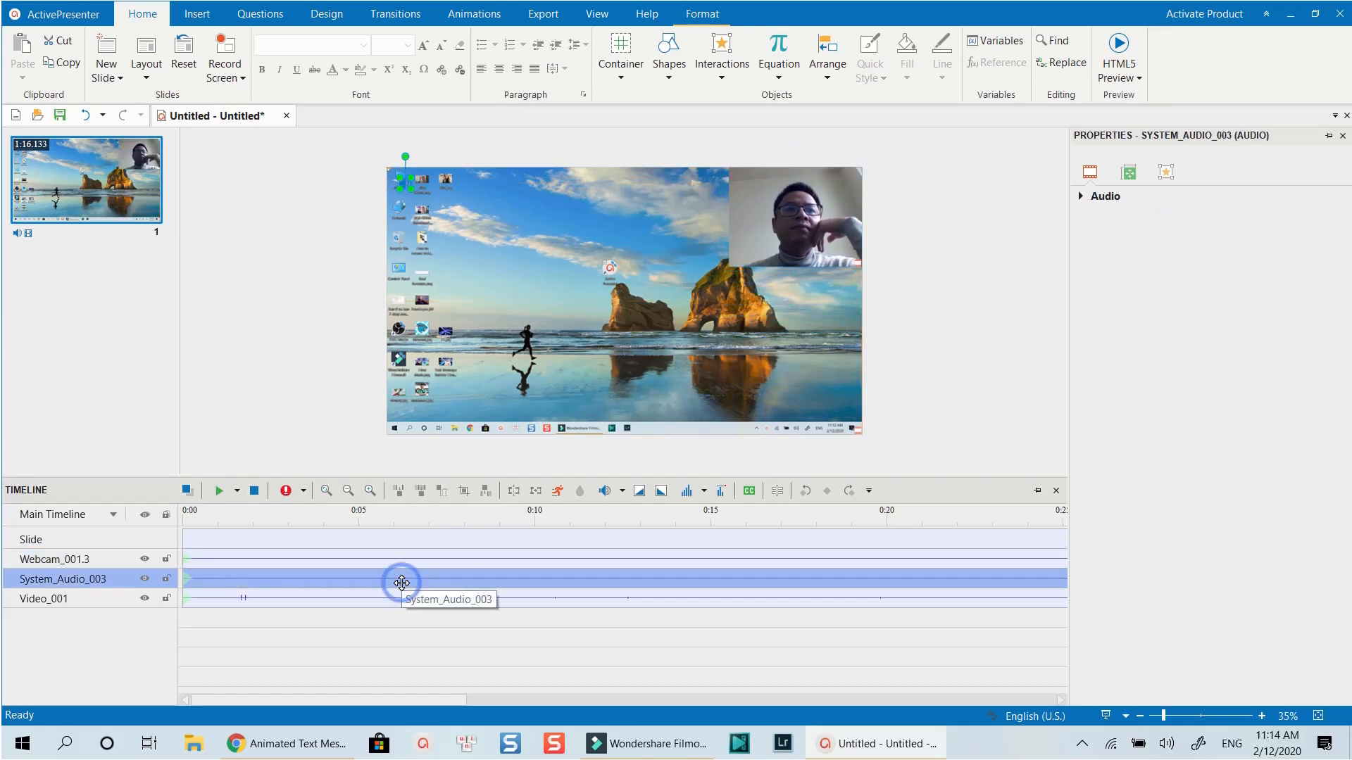
pyautogui.click(383, 599)
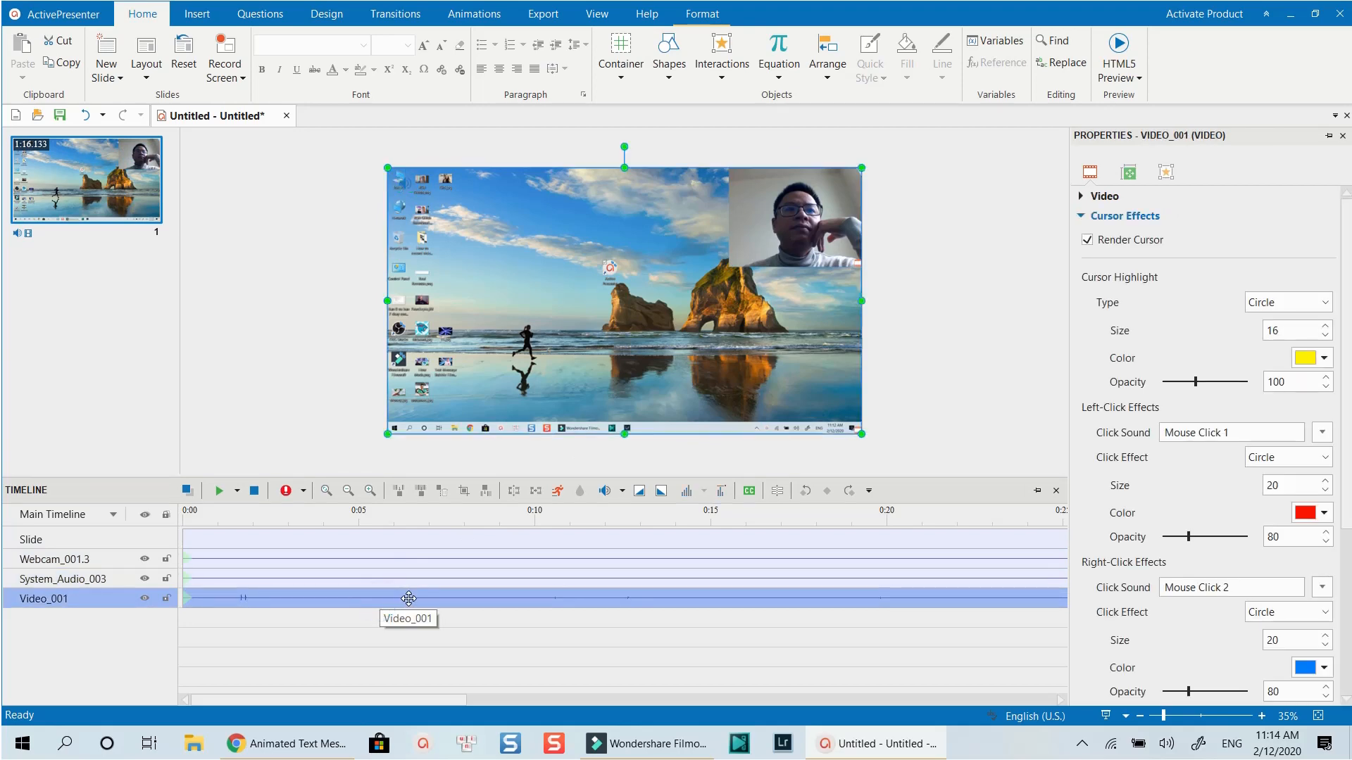
pyautogui.scroll(-4, 418, 600)
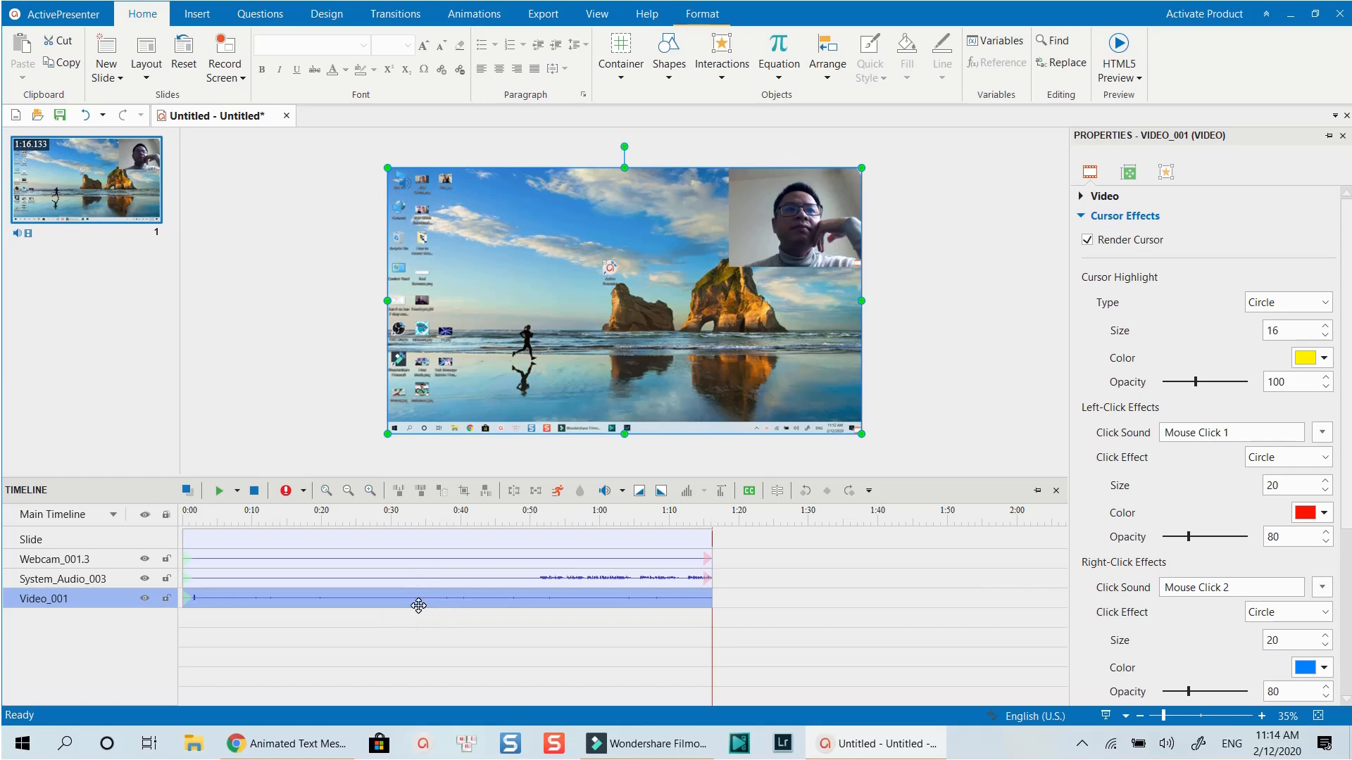
pyautogui.click(1081, 216)
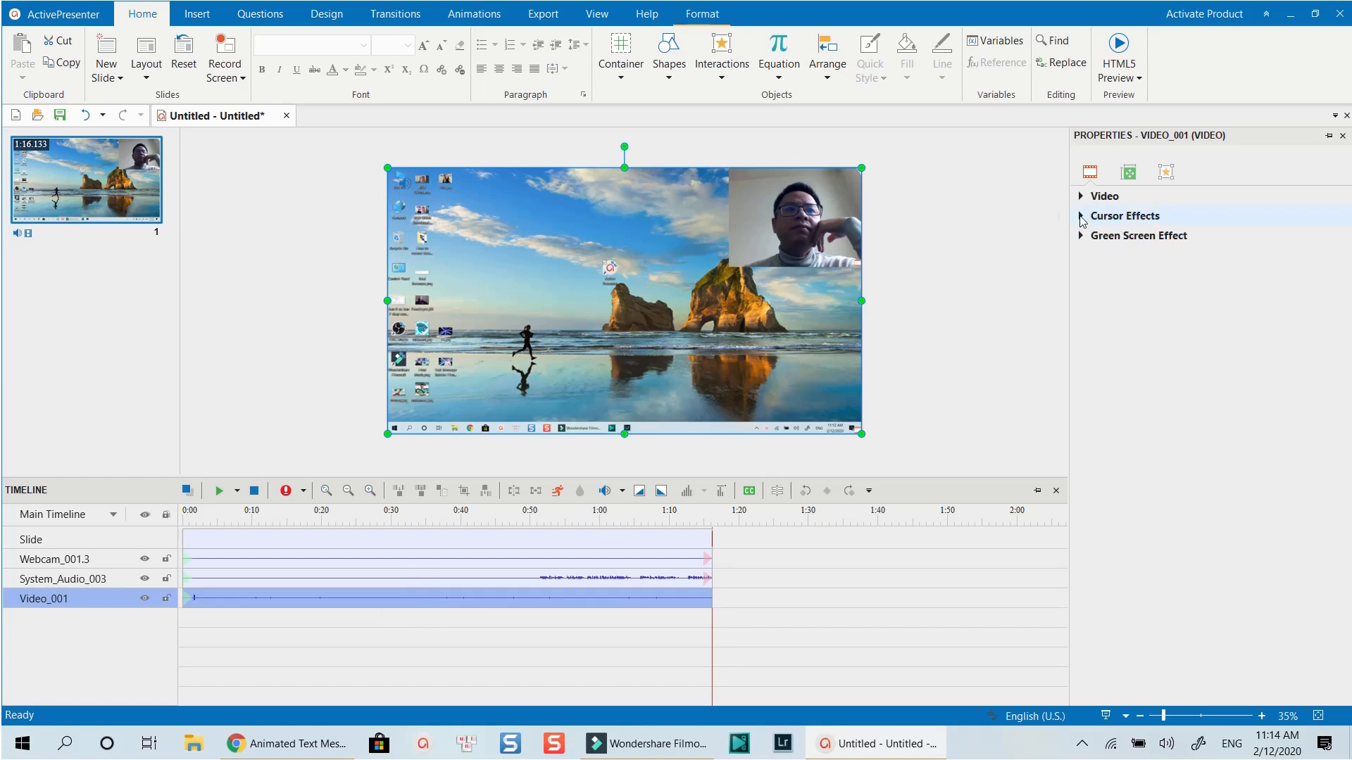
pyautogui.click(1081, 216)
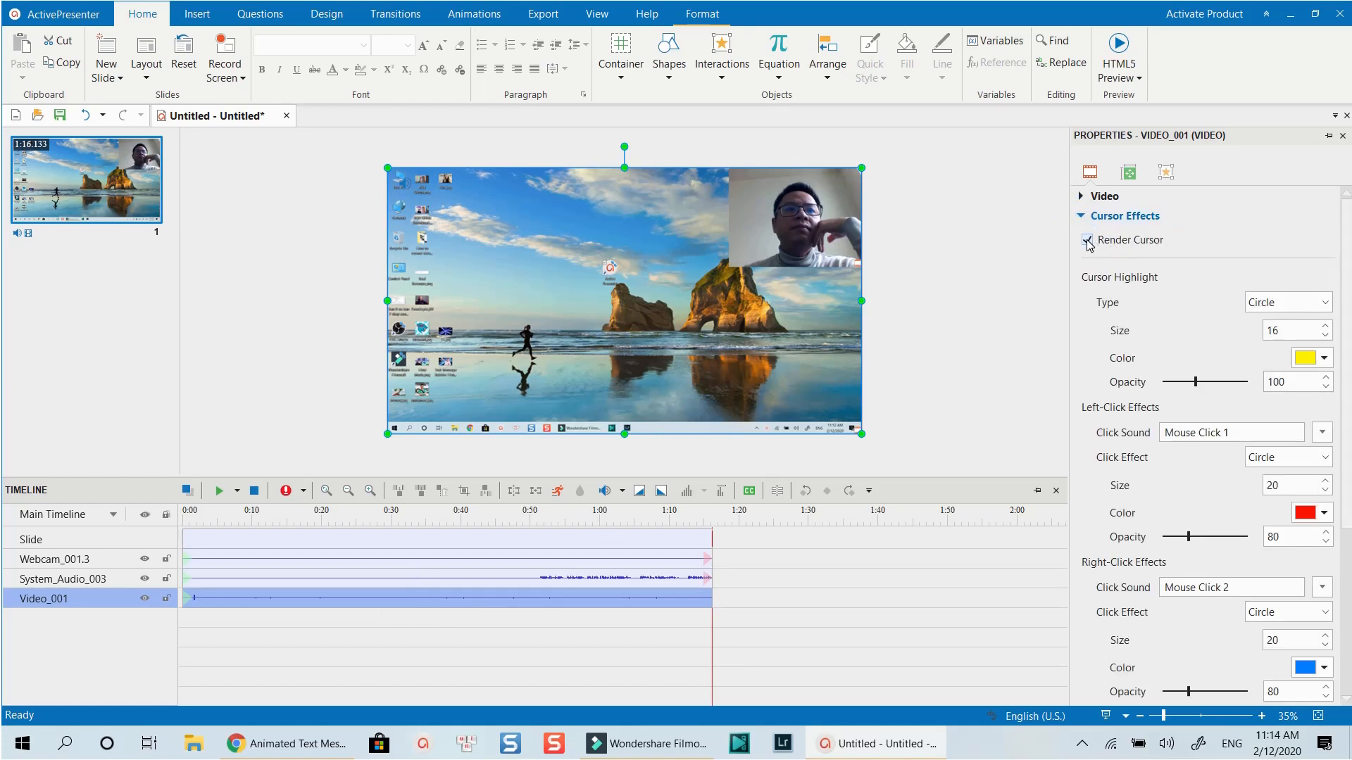
pyautogui.click(1323, 358)
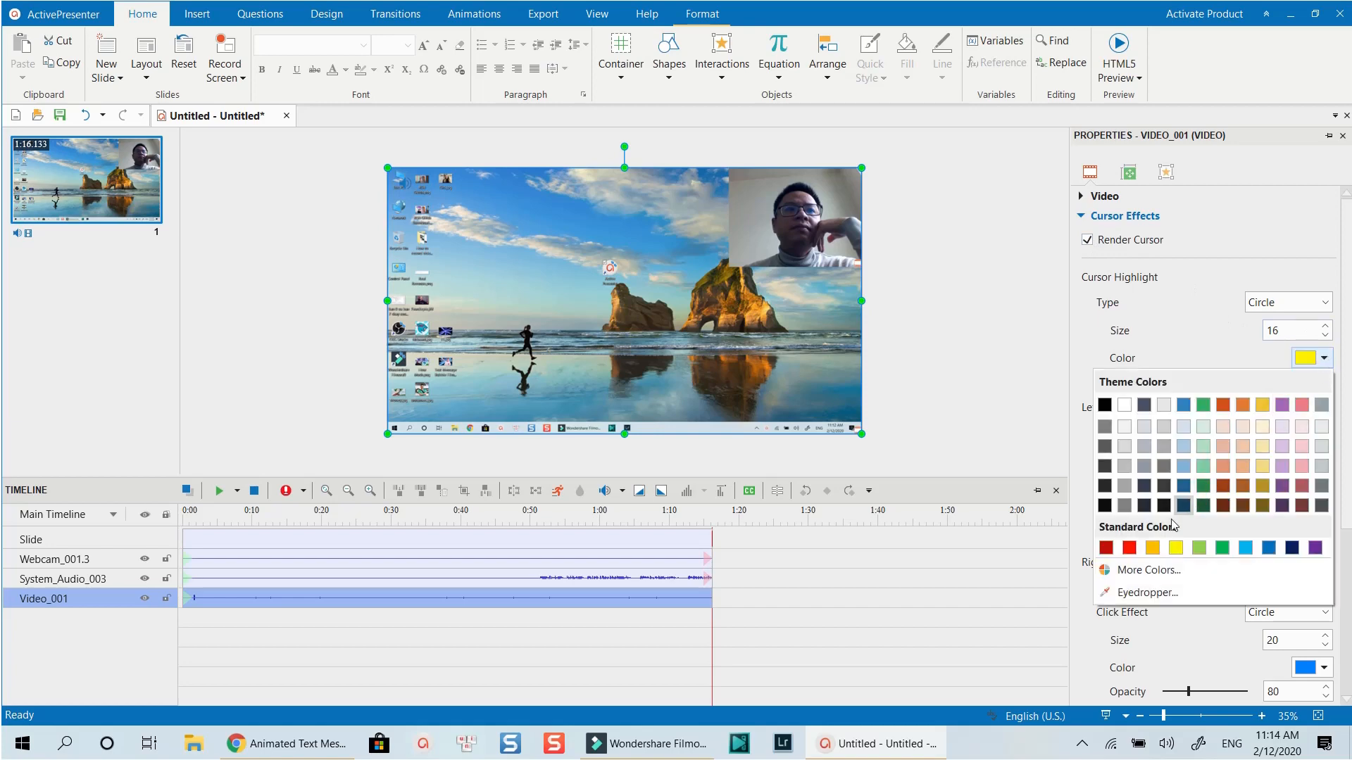
pyautogui.click(1129, 548)
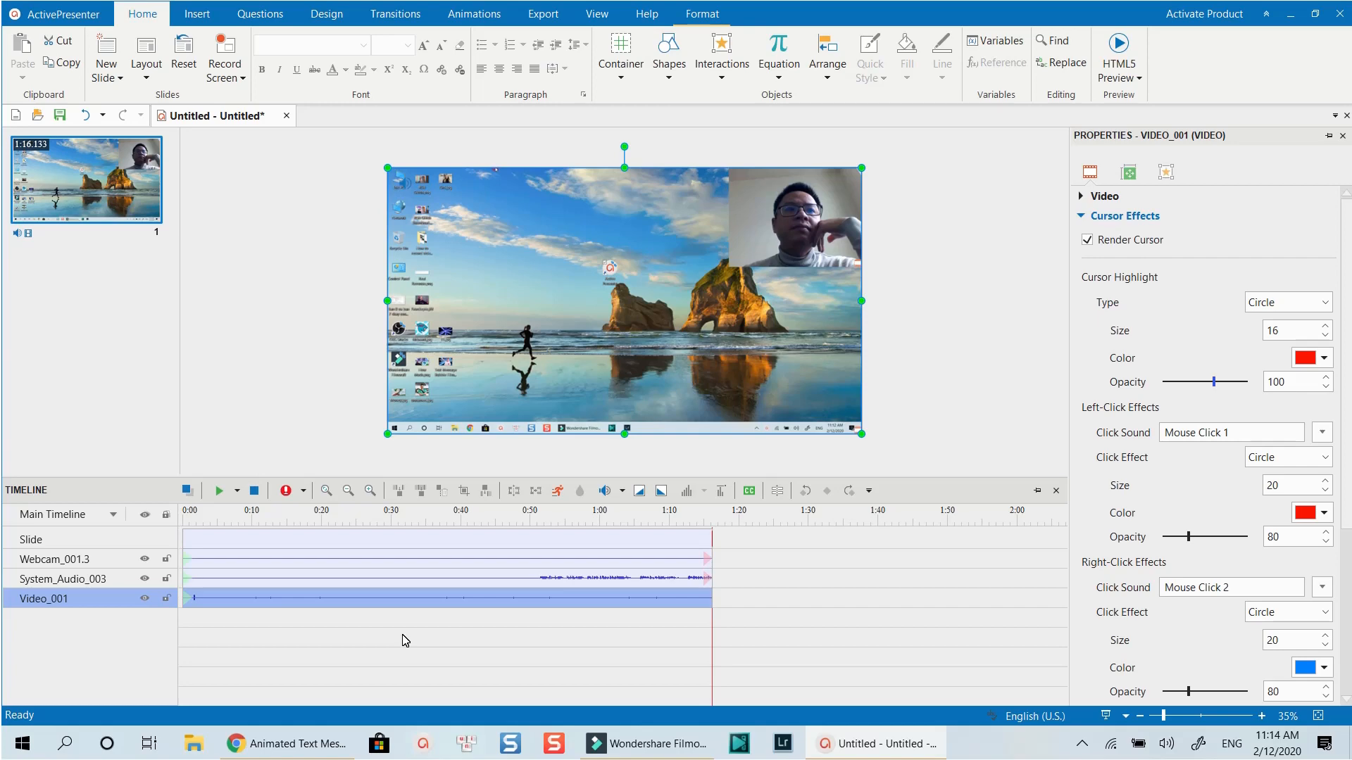
# Play the first seconds of the recording and draw a rounded rectangle in the sky area beside the webcam video
pyautogui.press('space')
pyautogui.click(198, 14)
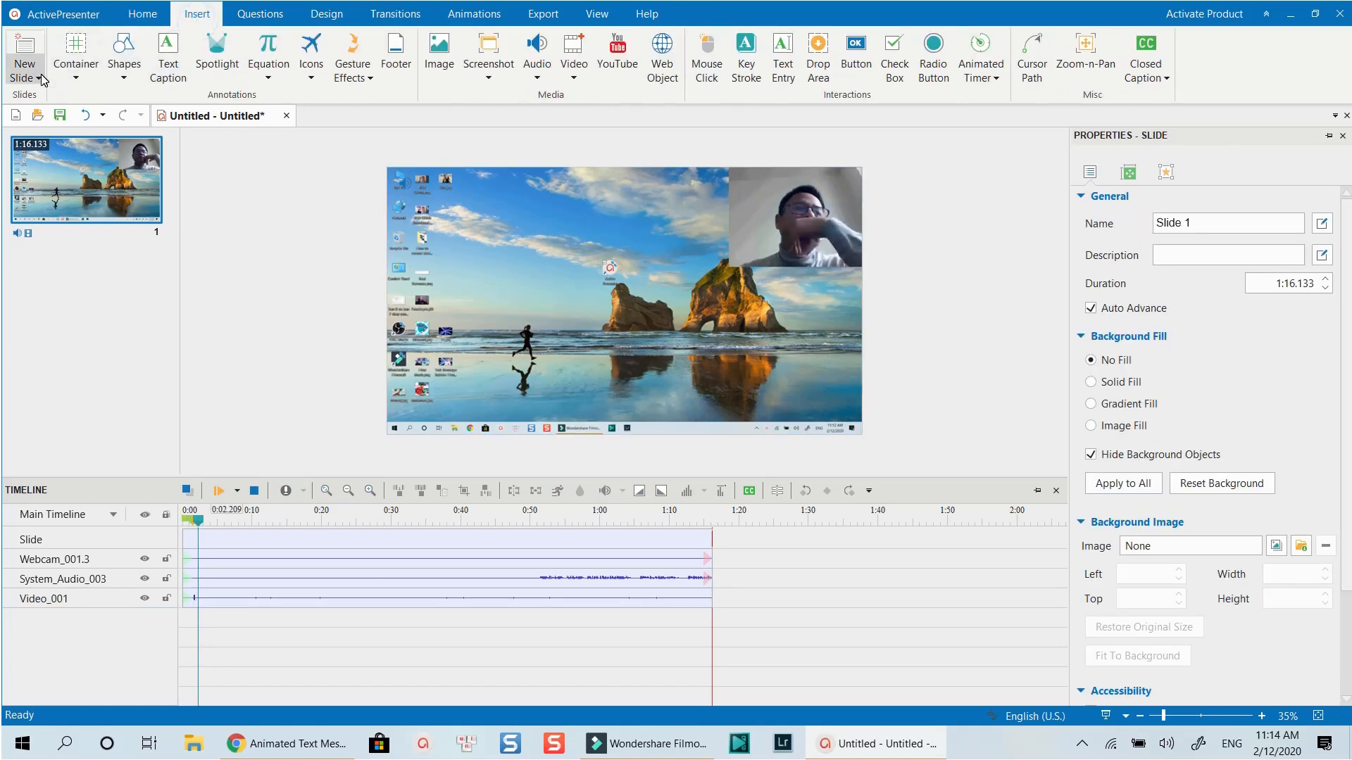
pyautogui.click(123, 67)
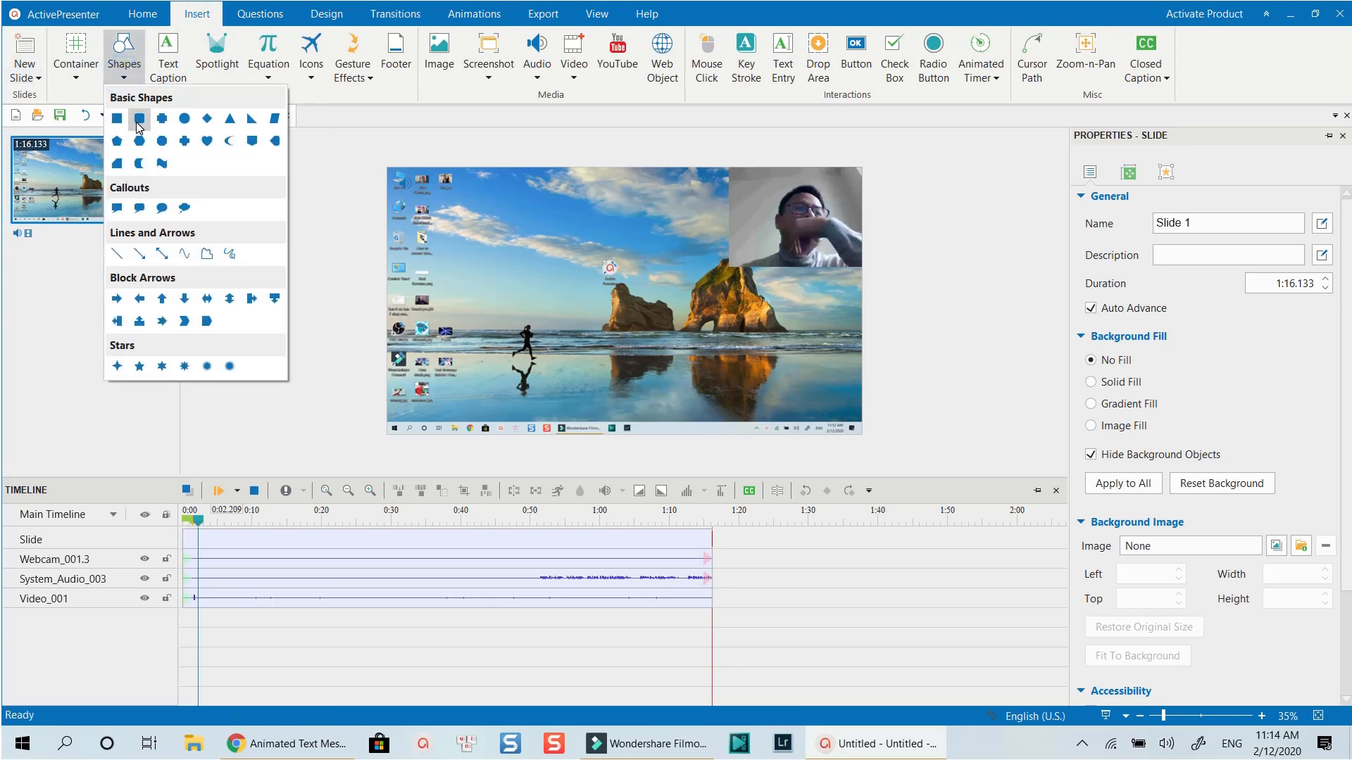
pyautogui.click(139, 125)
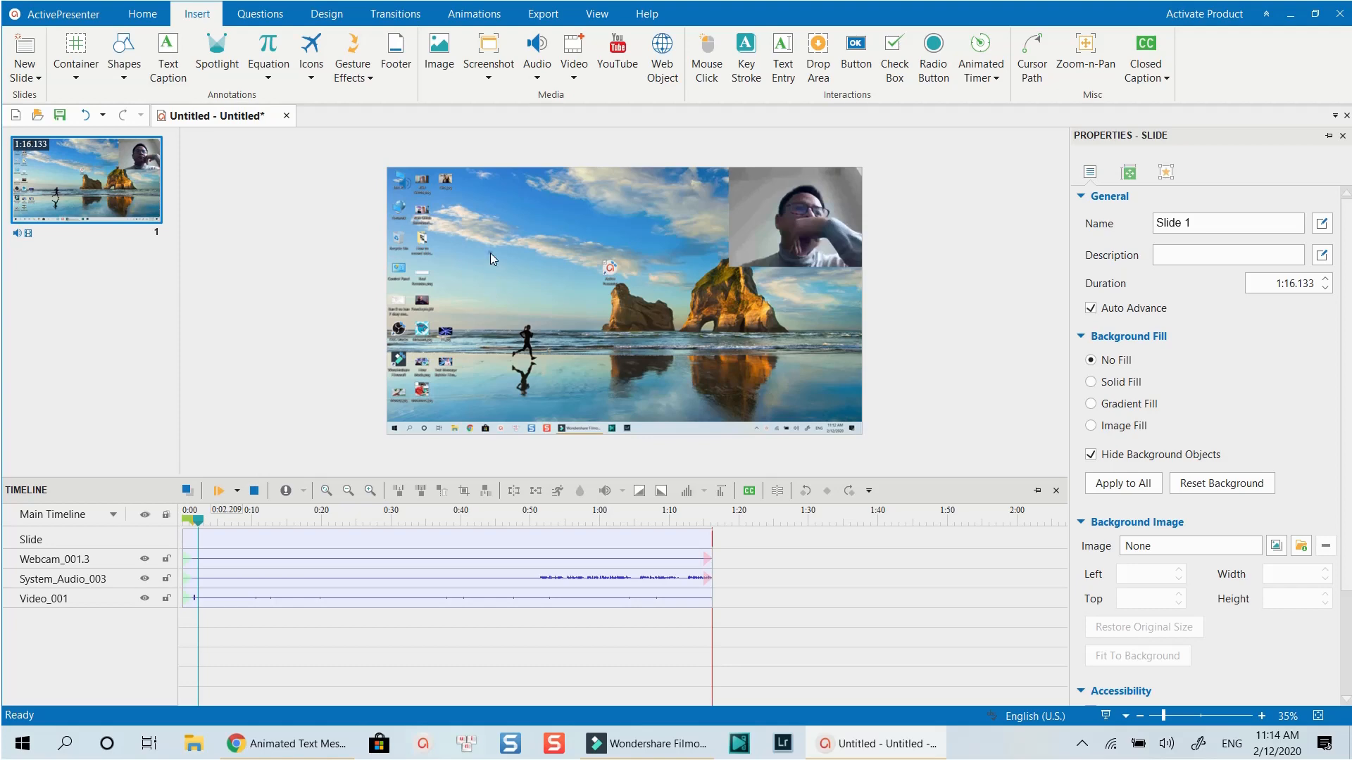
pyautogui.moveTo(485, 222); pyautogui.dragTo(644, 283)
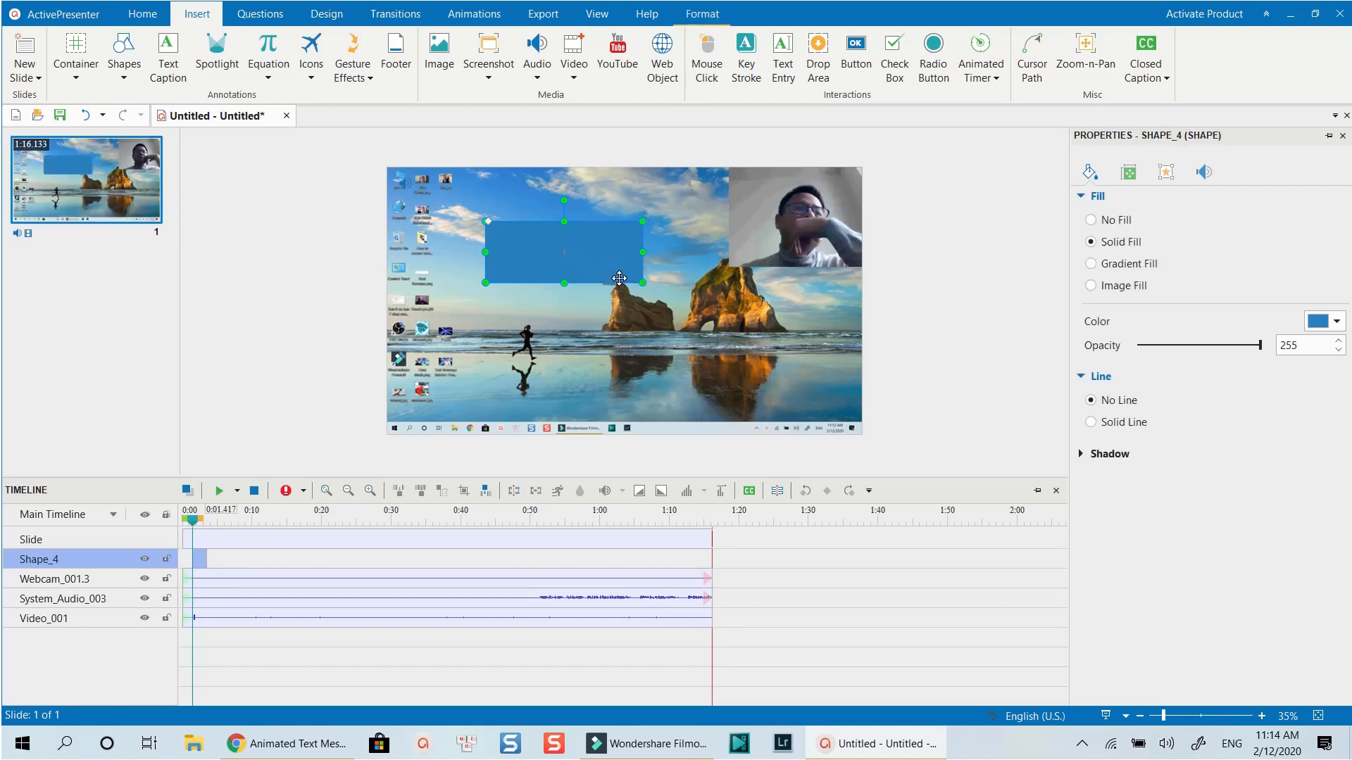
# Label the rounded rectangle "ActivePresenter 8 Recorder" and set its font size to 80
pyautogui.write('ctivePresenter 8 Re')
pyautogui.write('corder')
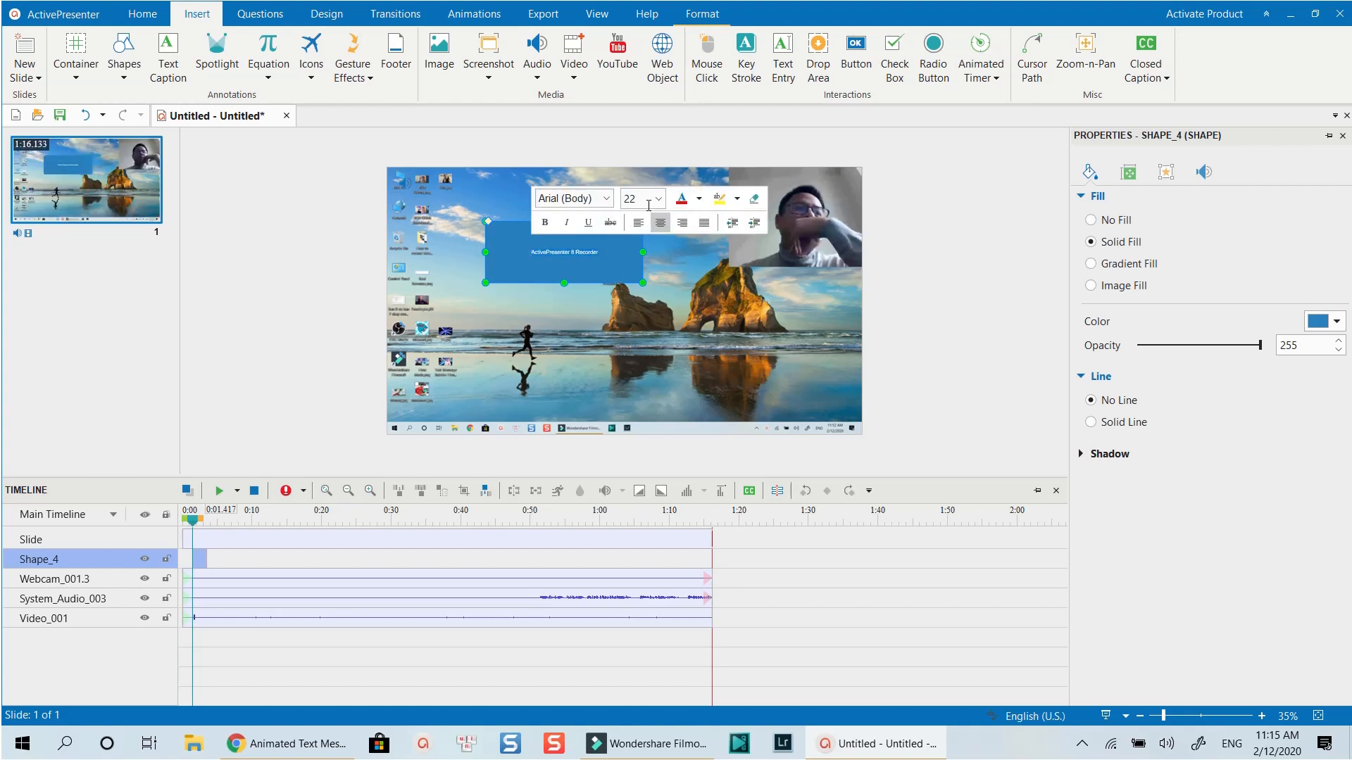
pyautogui.click(633, 199)
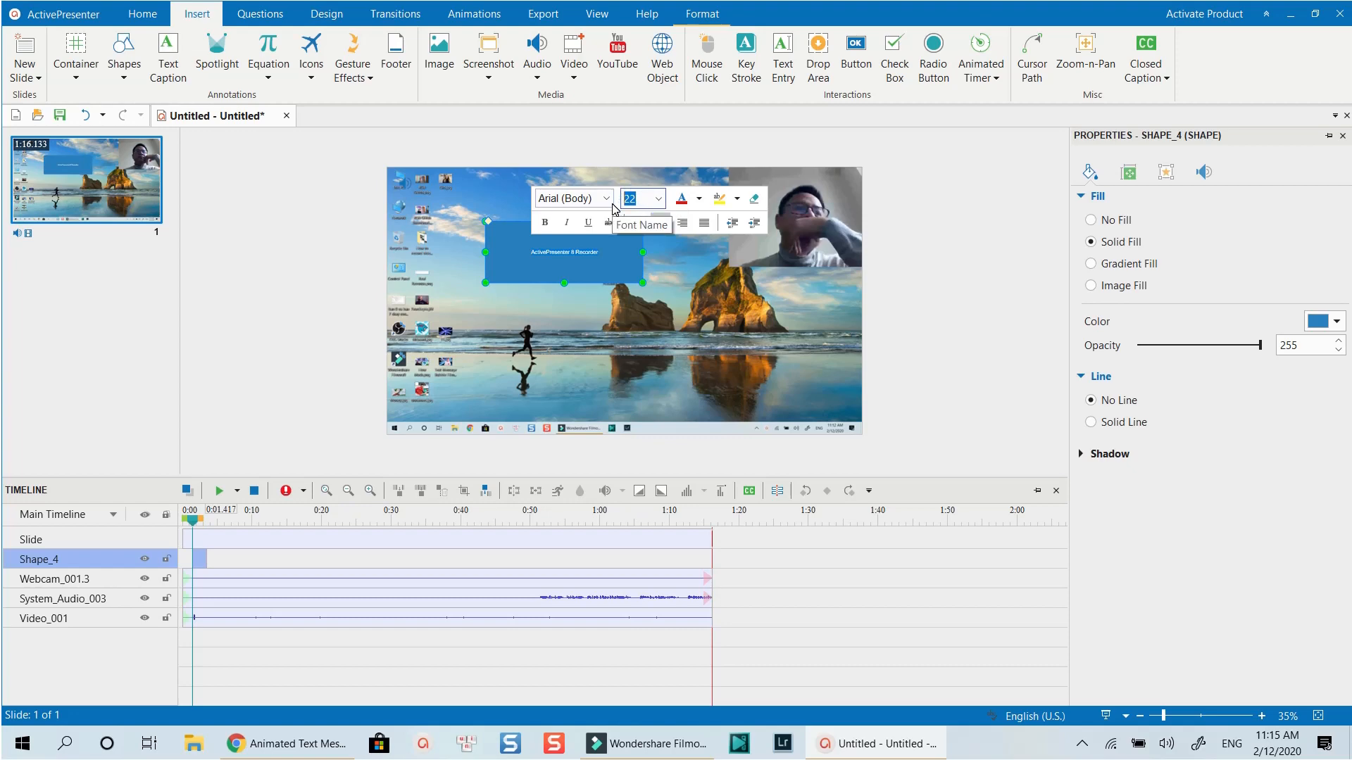
pyautogui.press('Return')
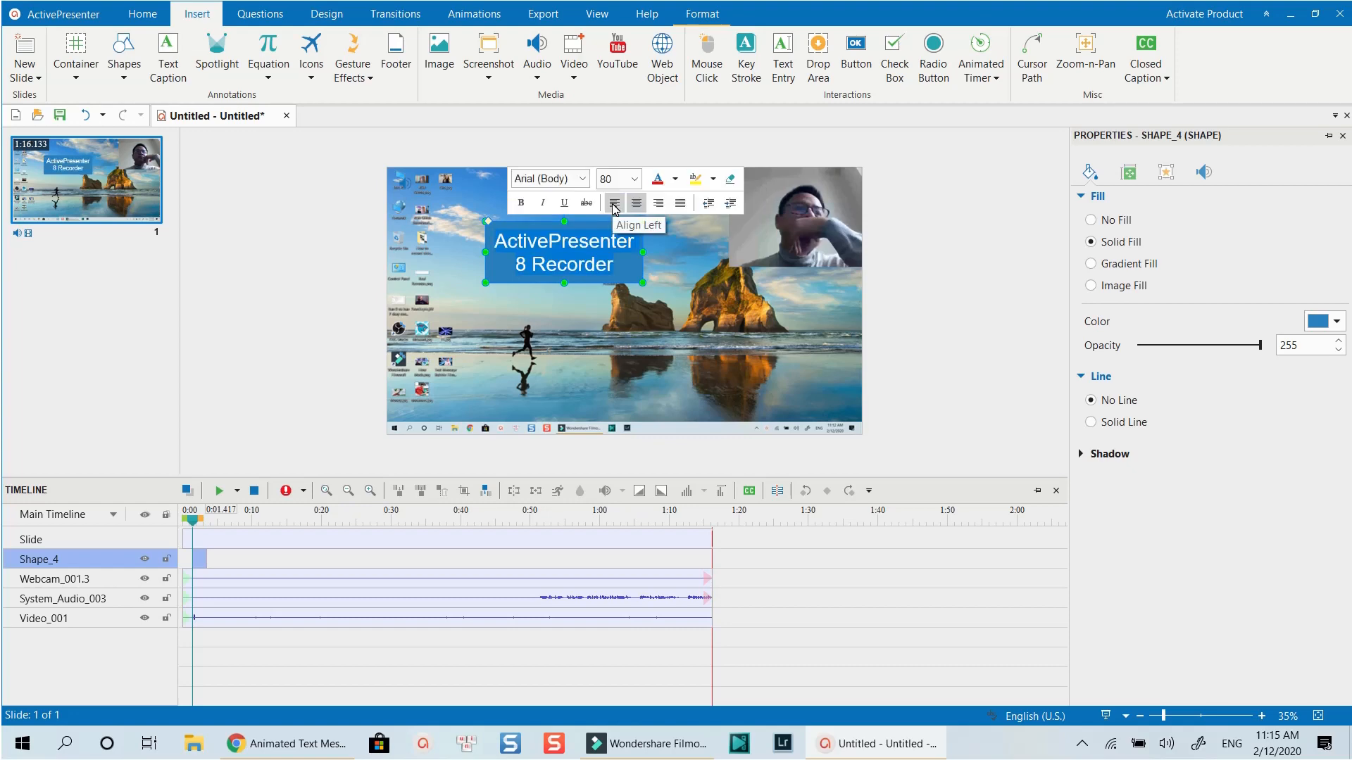
# Change the font of the "ActivePresenter 8 Recorder" label to Bebas Neue
pyautogui.click(583, 180)
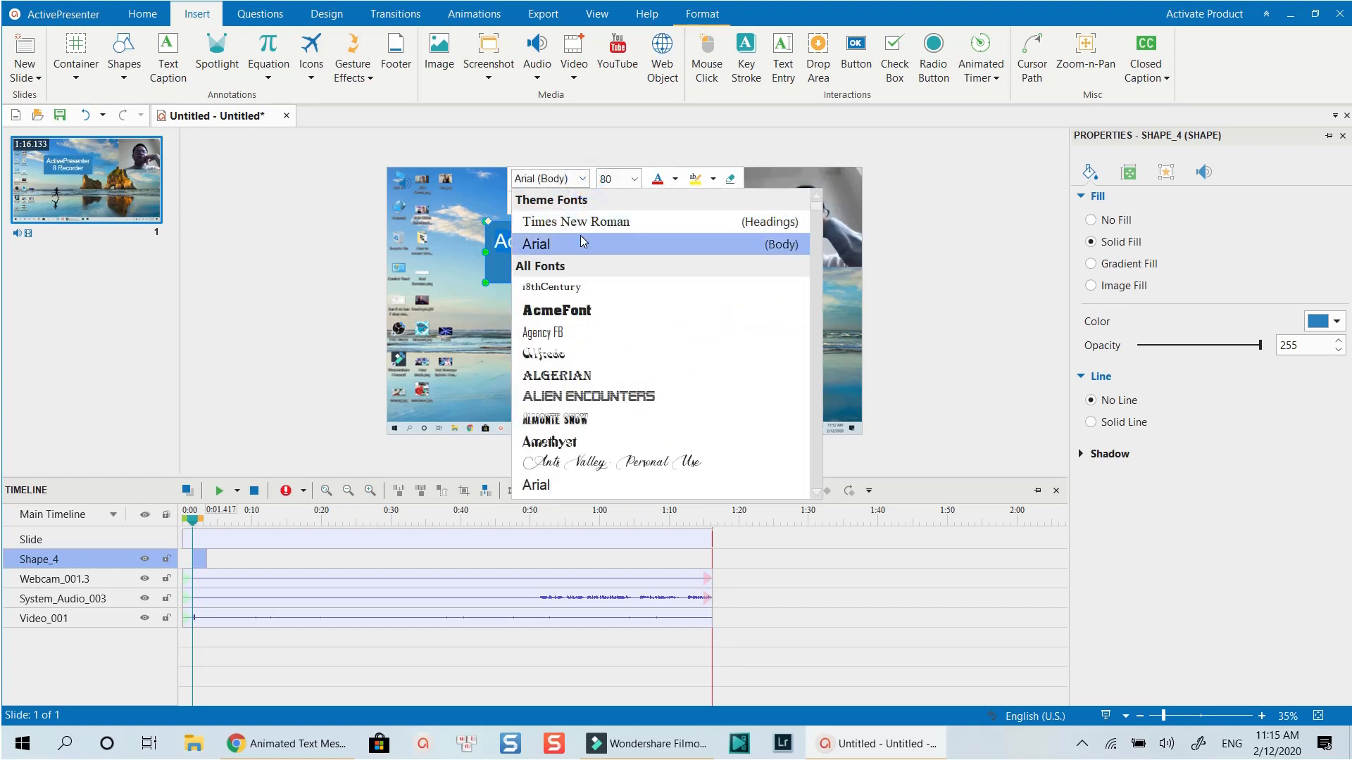
pyautogui.click(574, 181)
pyautogui.tripleClick(572, 181)
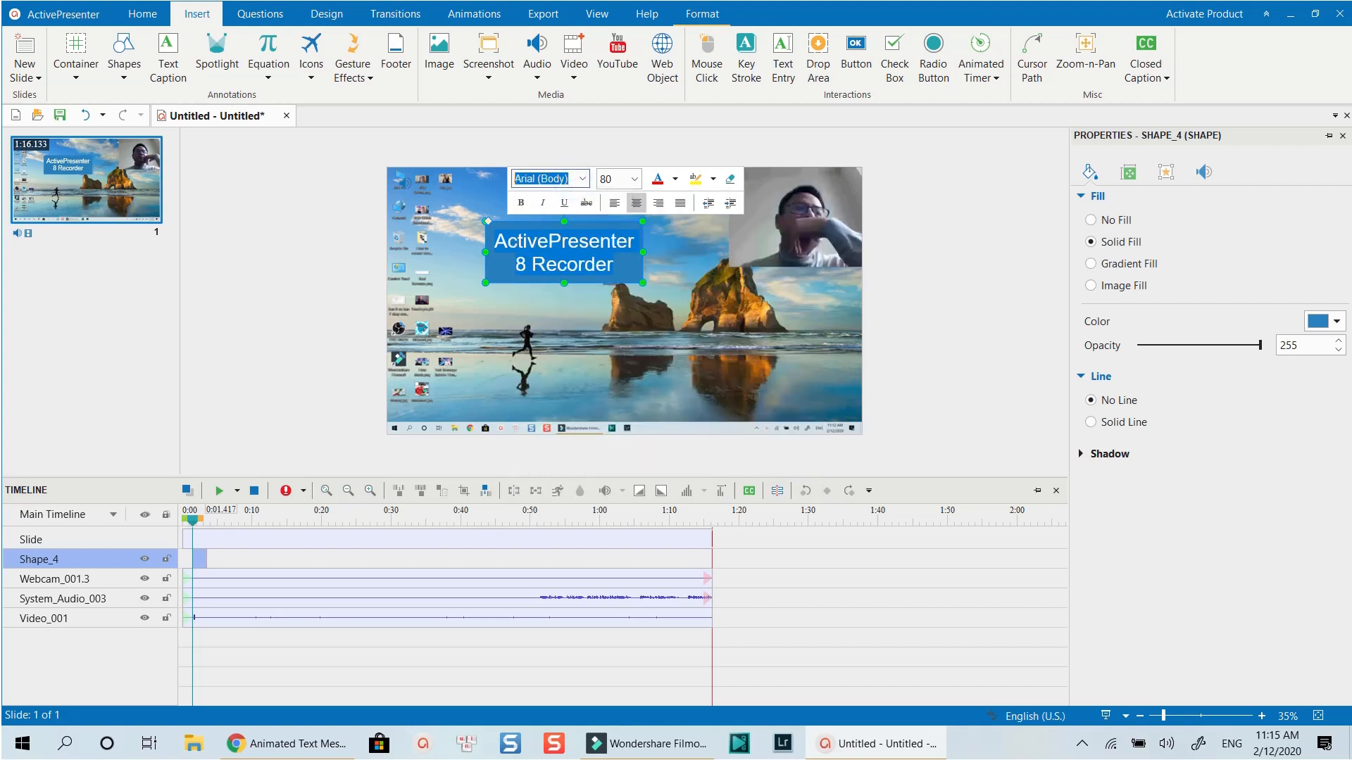
pyautogui.write('Bebas Neue')
pyautogui.press('Return')
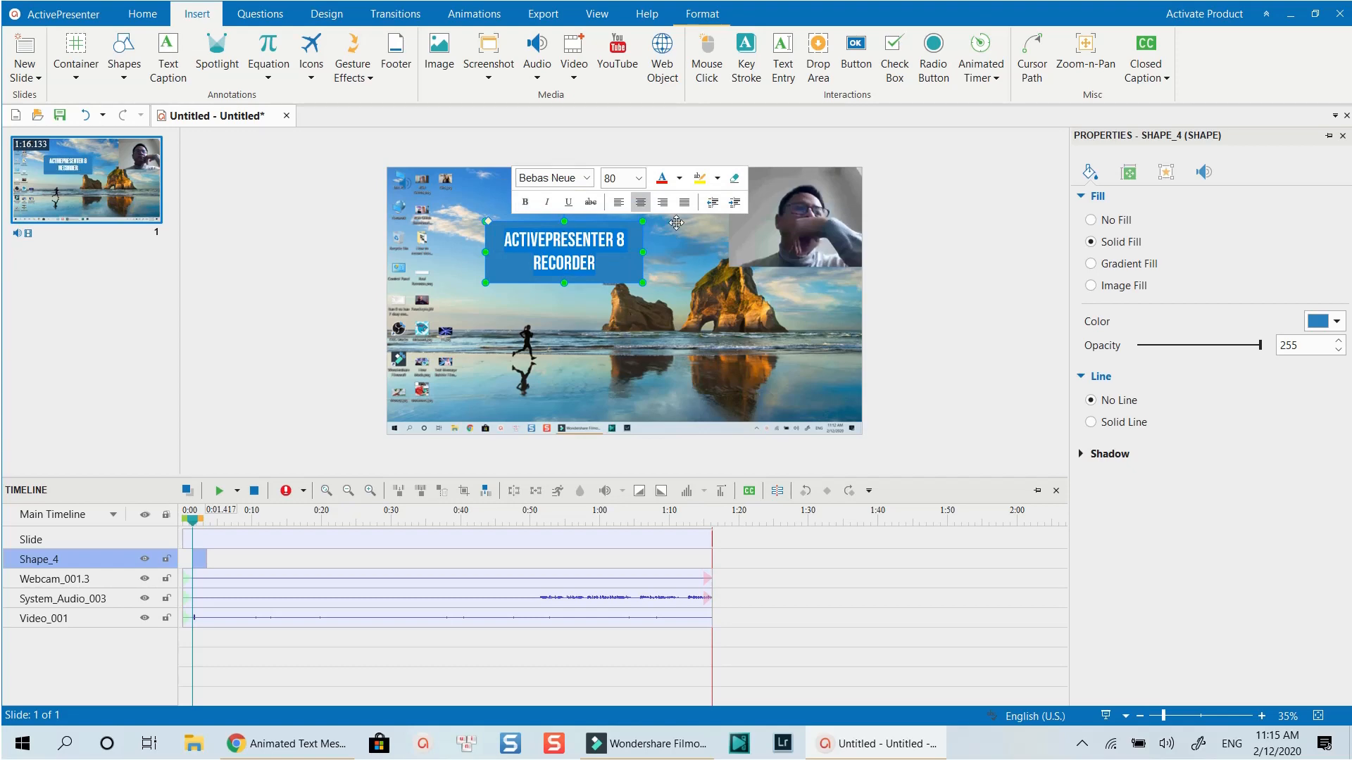
# Fill the rounded rectangle with standard red and set its fill opacity to 190
pyautogui.click(1337, 322)
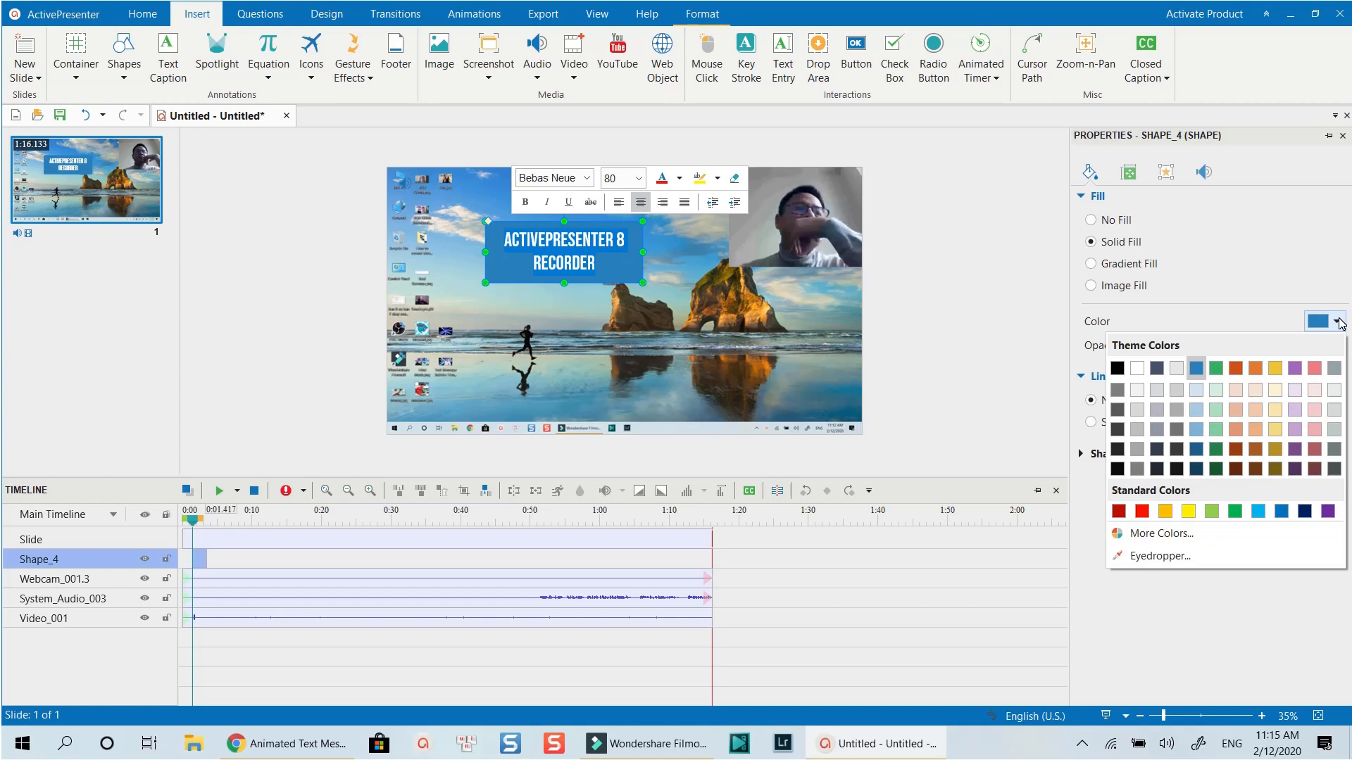
pyautogui.click(1142, 511)
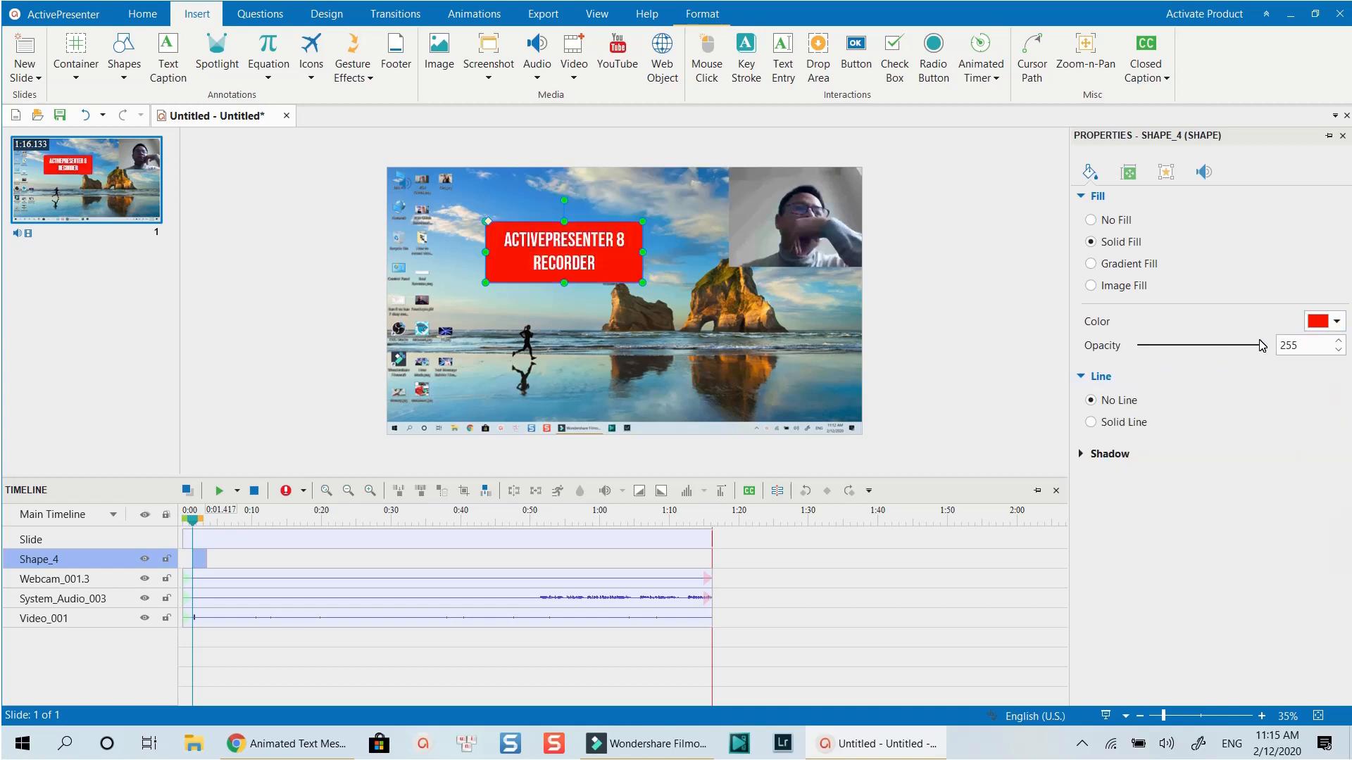
pyautogui.moveTo(1239, 348); pyautogui.dragTo(1229, 345)
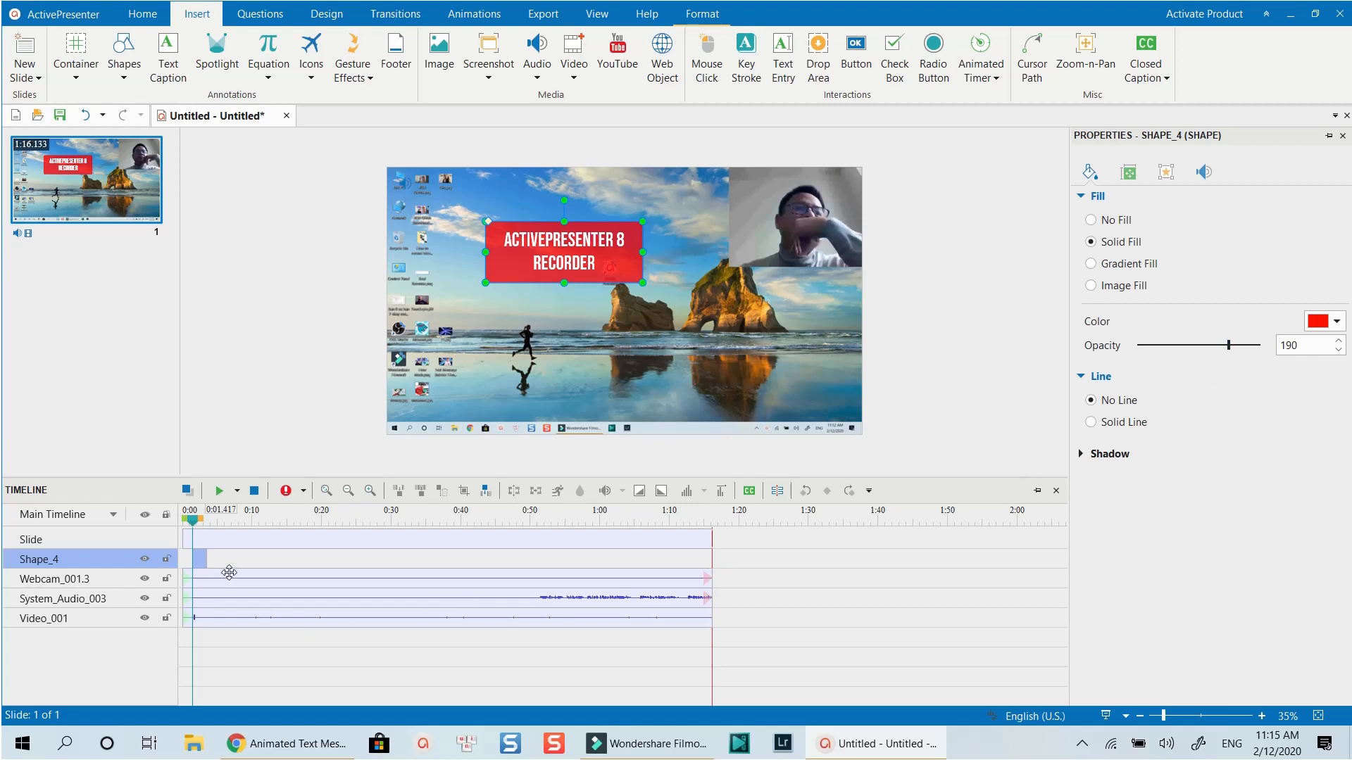
# Extend the rounded rectangle's timeline duration to end at about 8.5 s and give it a Fly In entrance effect from the left
pyautogui.moveTo(210, 556); pyautogui.dragTo(245, 548)
pyautogui.click(474, 15)
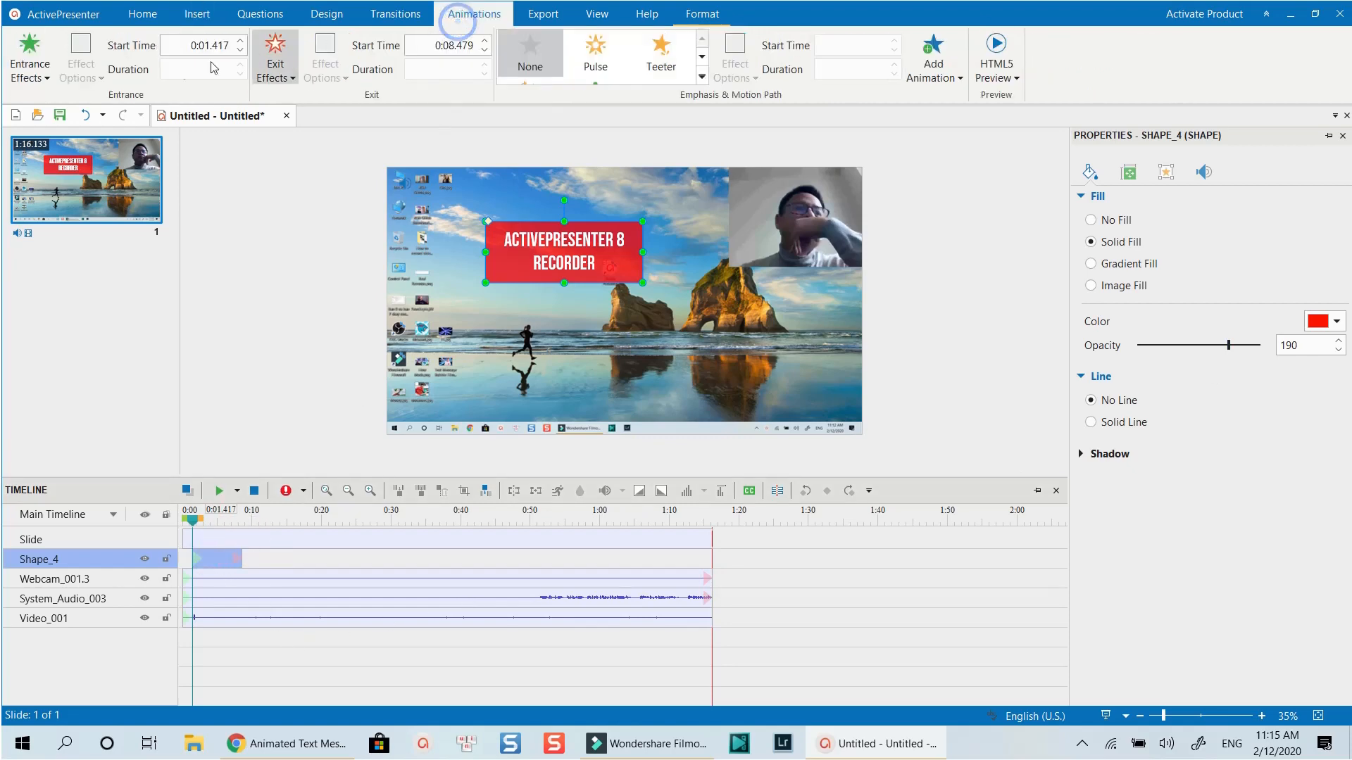
pyautogui.click(45, 80)
pyautogui.click(173, 201)
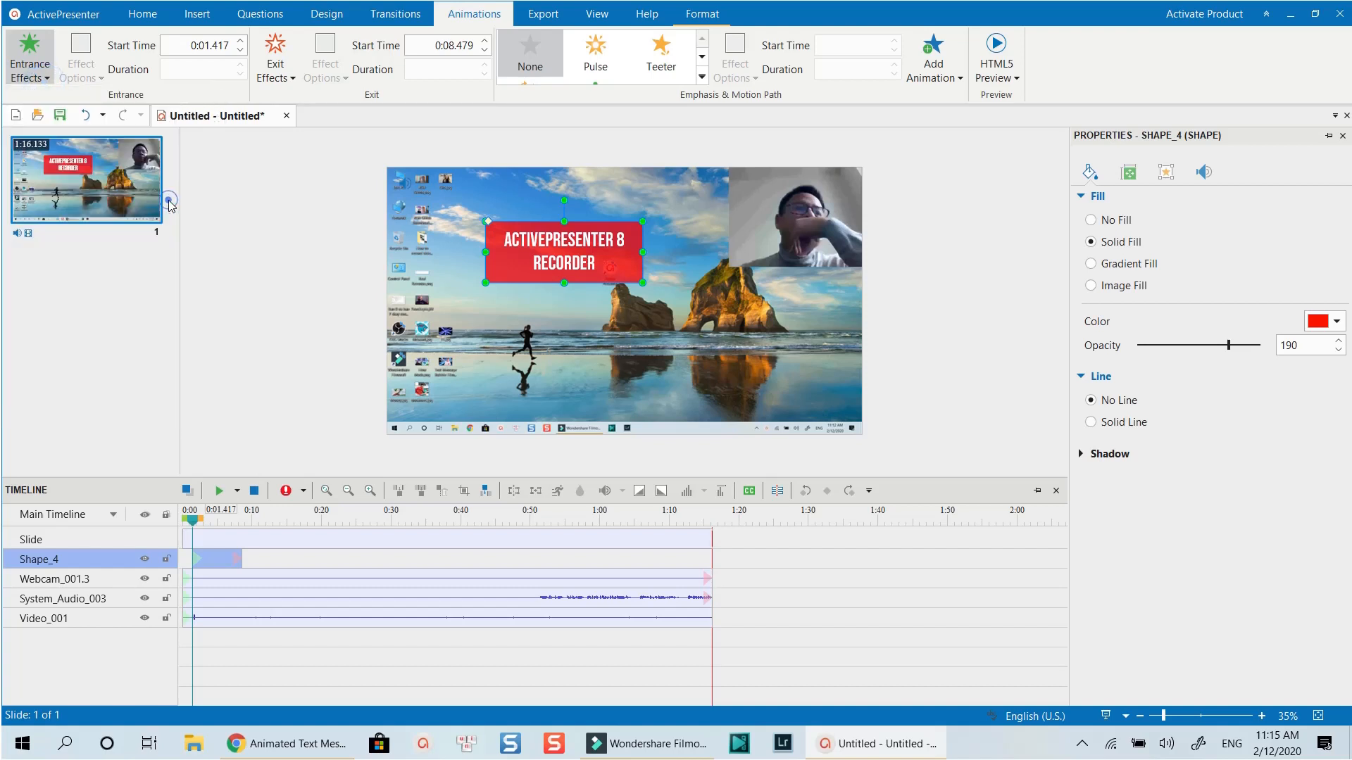
pyautogui.click(81, 71)
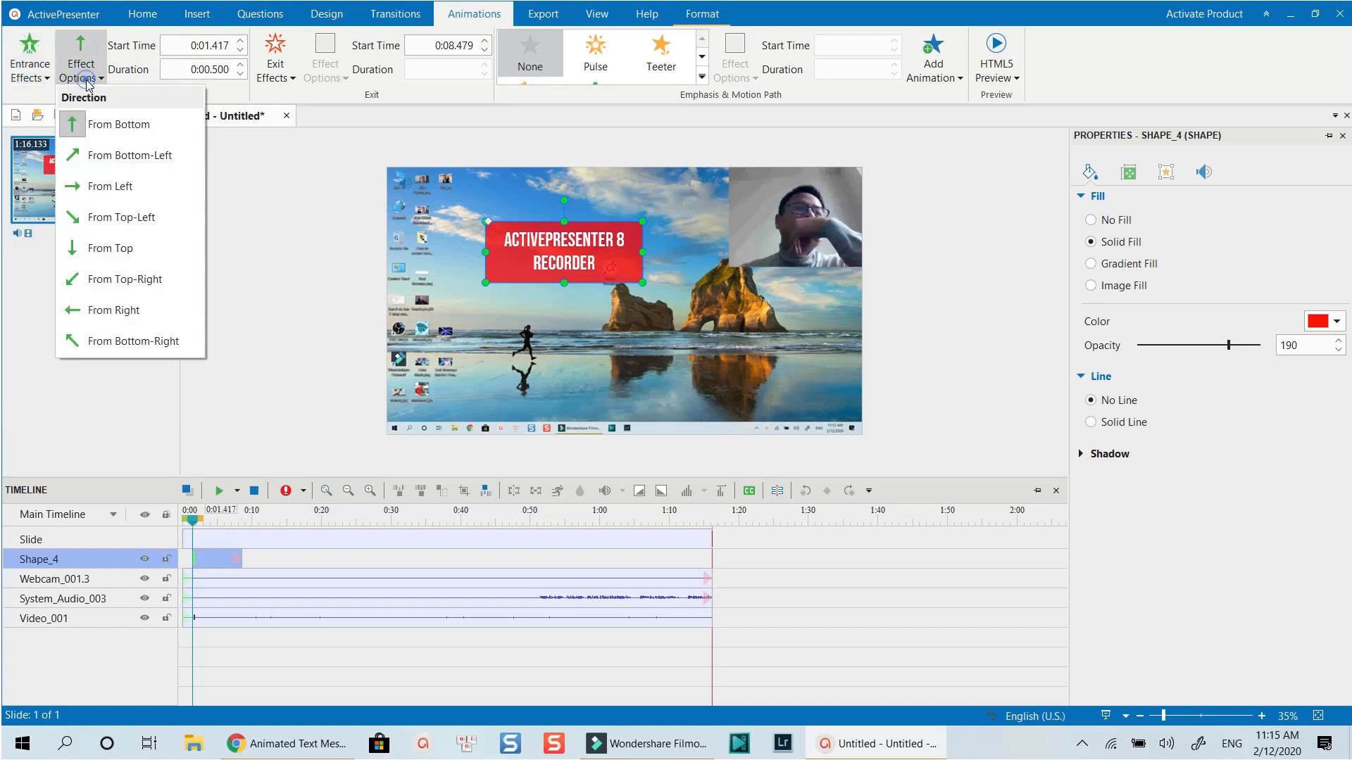
pyautogui.click(131, 185)
# Give the rounded rectangle a Fly Out exit effect with the direction To Right
pyautogui.click(276, 71)
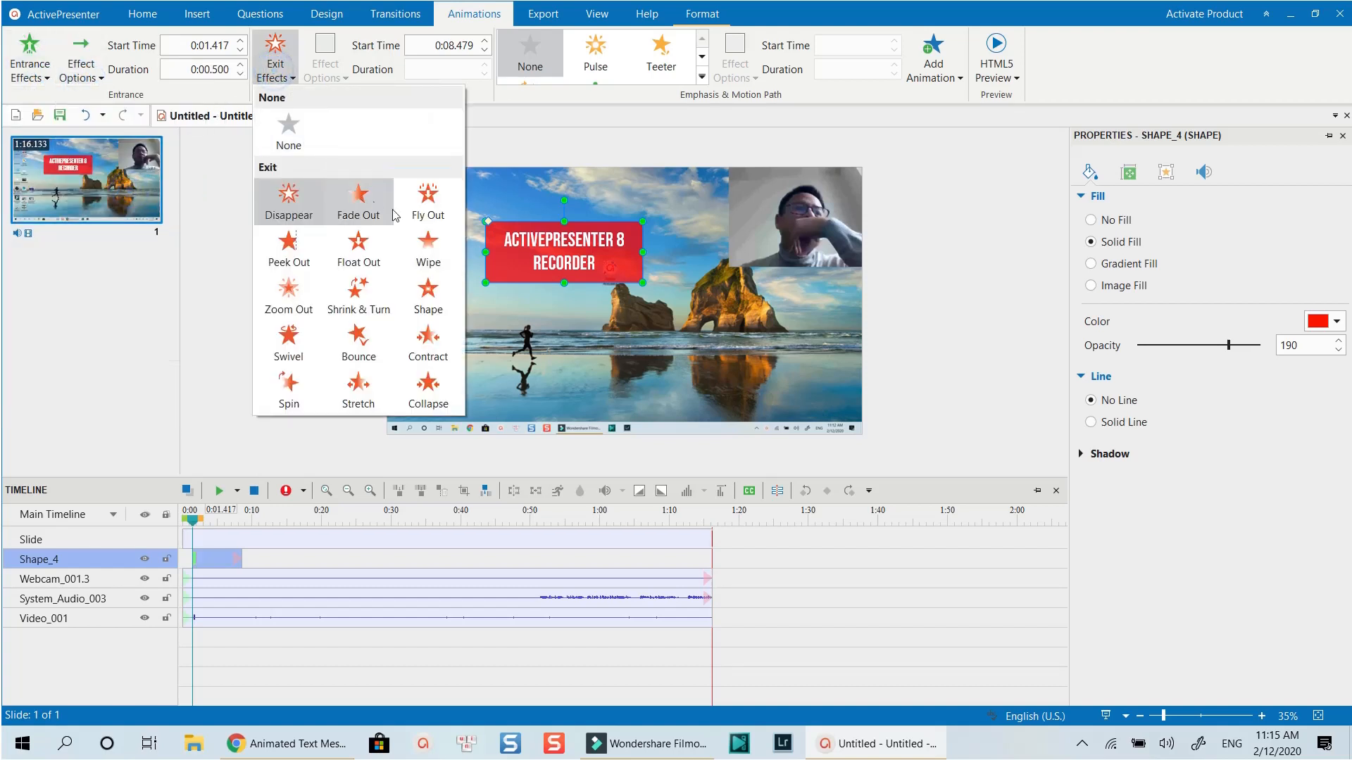
pyautogui.click(428, 217)
pyautogui.click(330, 74)
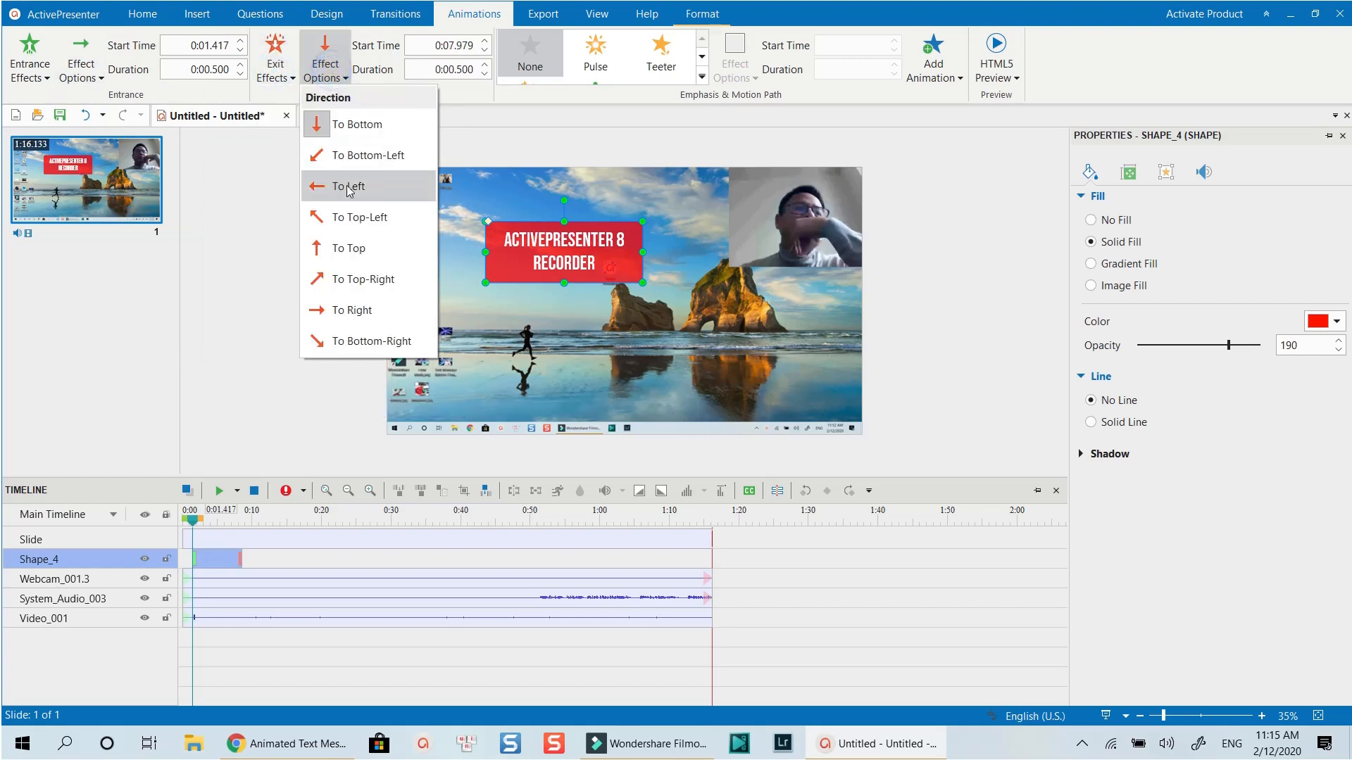
pyautogui.click(345, 303)
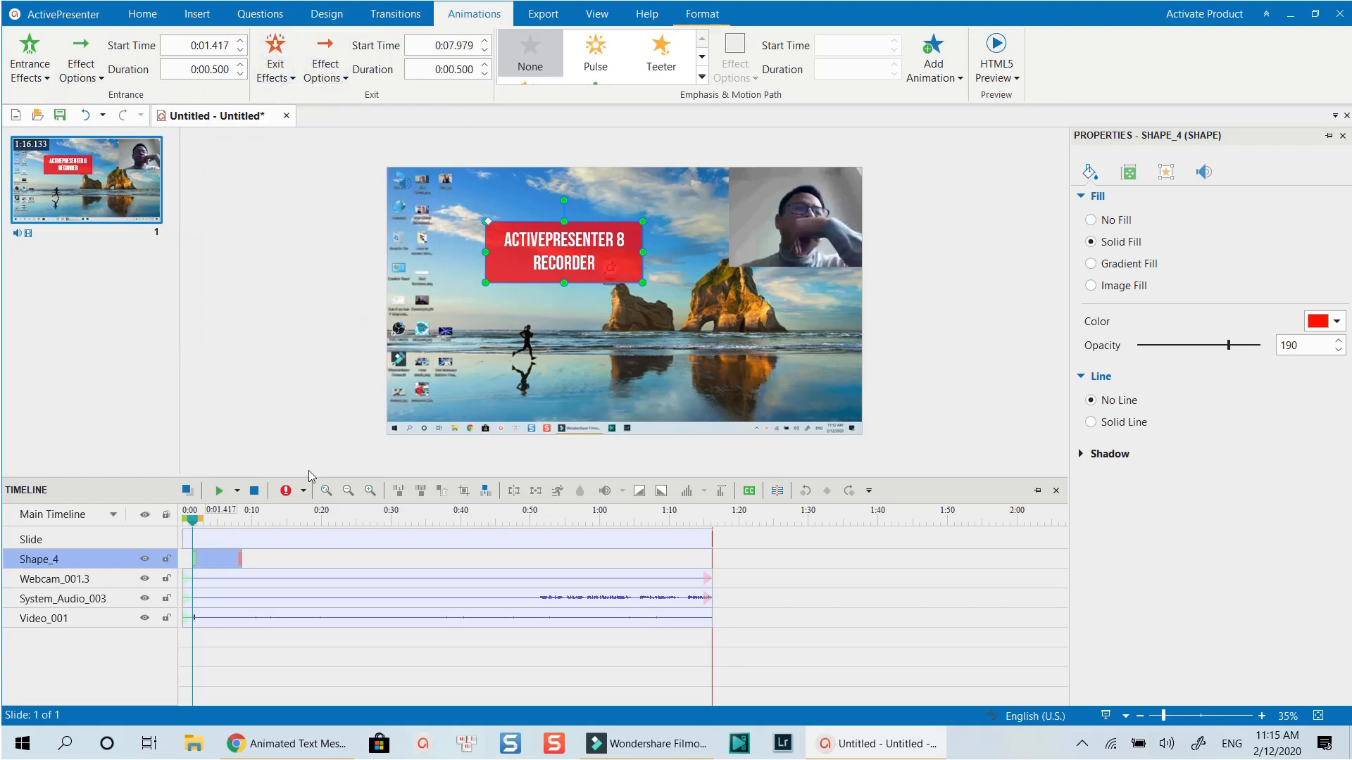
# Lengthen the rounded rectangle's entrance effect to 0.830 s and its exit effect to 0.680 s on the timeline
pyautogui.scroll(1, 215, 566)
pyautogui.scroll(2, 215, 565)
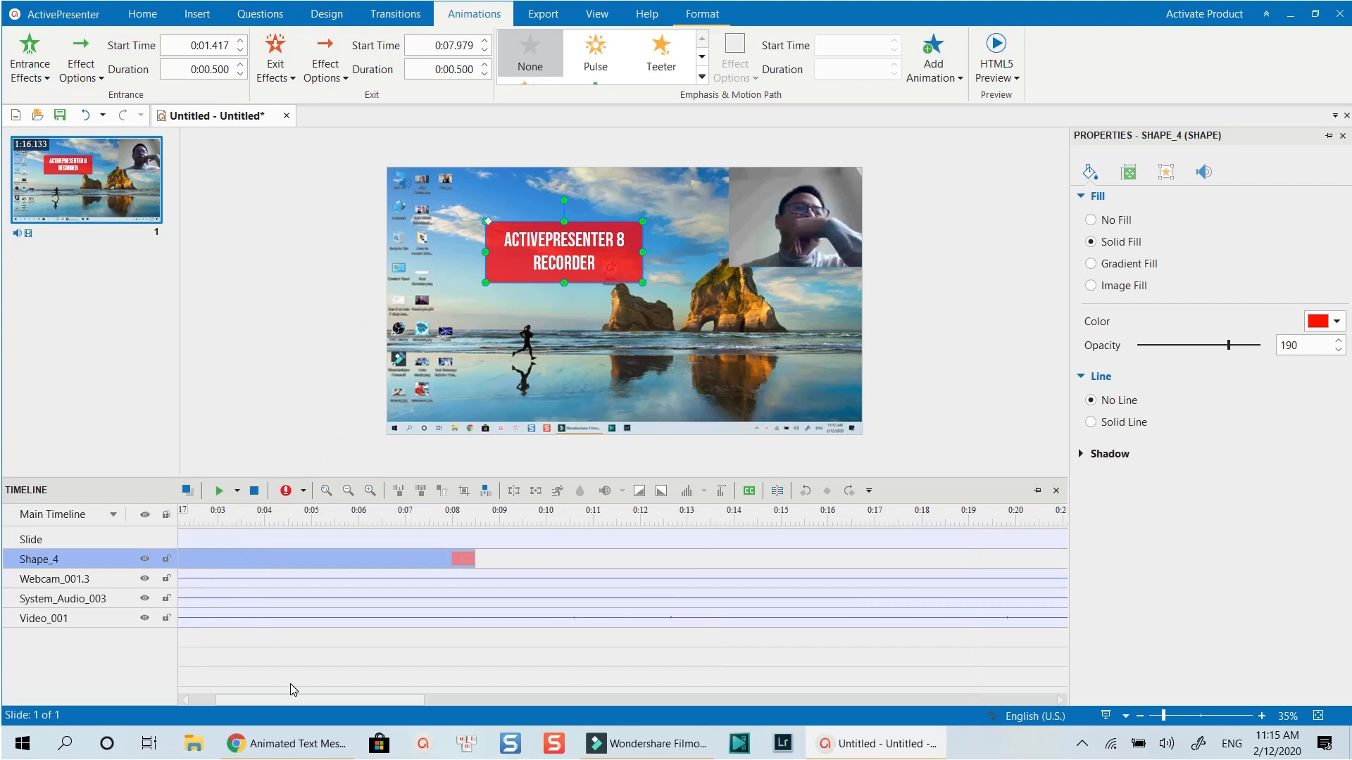
pyautogui.moveTo(401, 703); pyautogui.dragTo(348, 707)
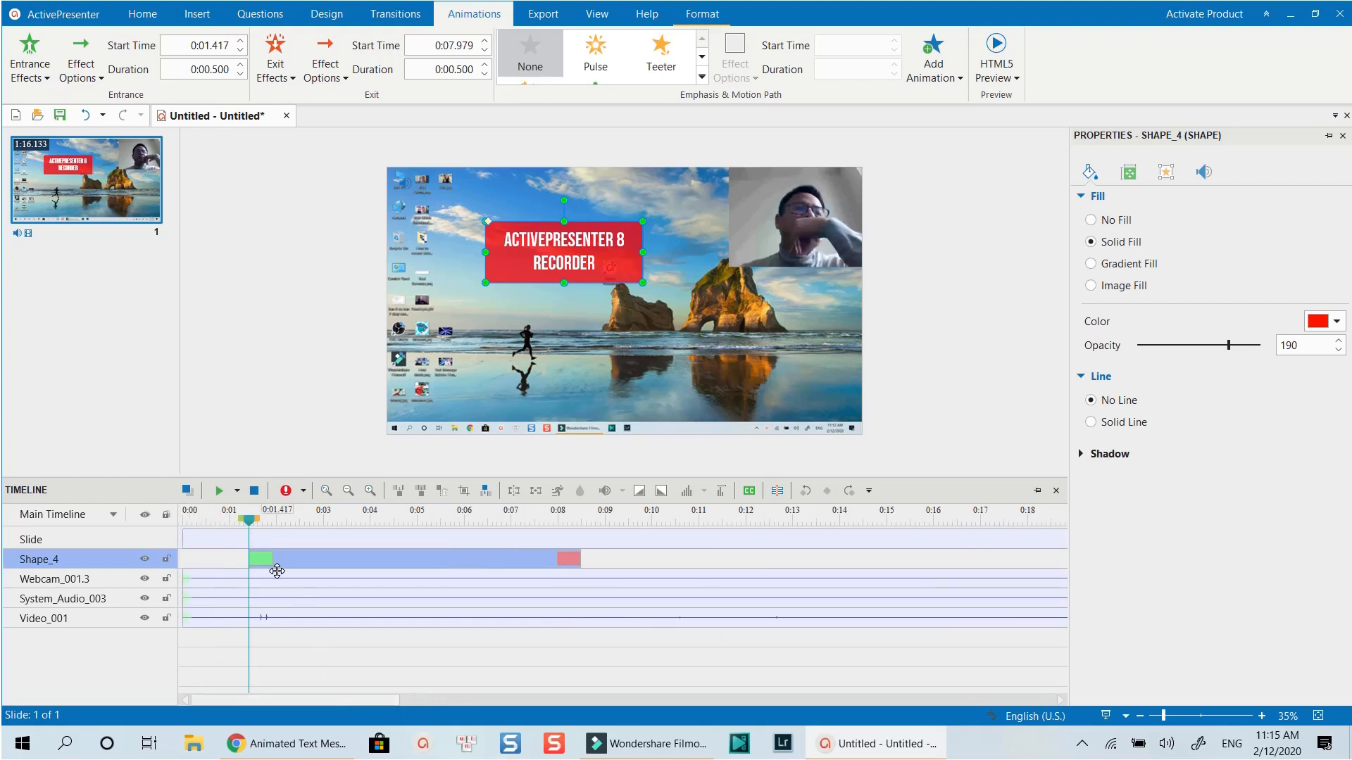
pyautogui.moveTo(273, 561); pyautogui.dragTo(288, 561)
pyautogui.moveTo(562, 566); pyautogui.dragTo(553, 564)
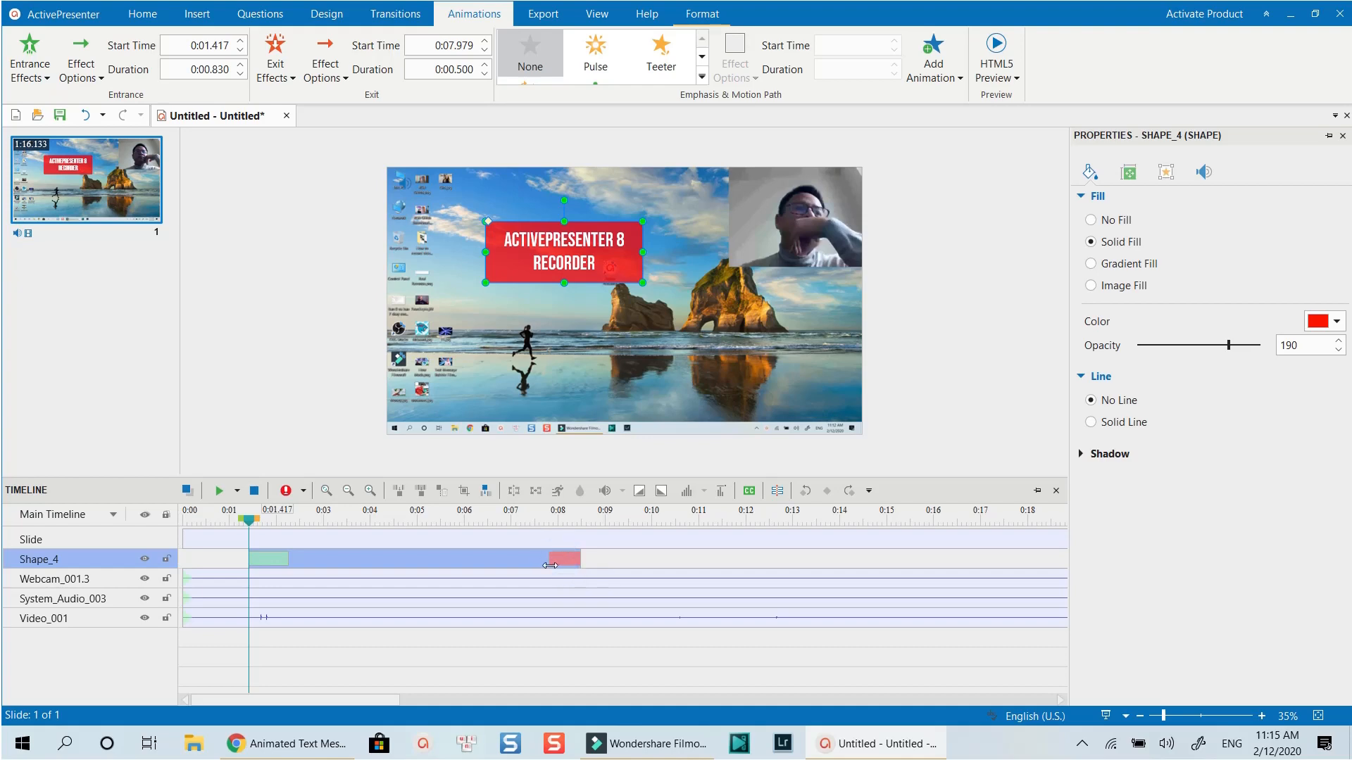
# Play the slide from near its beginning to preview the rounded rectangle's entrance animation
pyautogui.moveTo(251, 512); pyautogui.dragTo(191, 513)
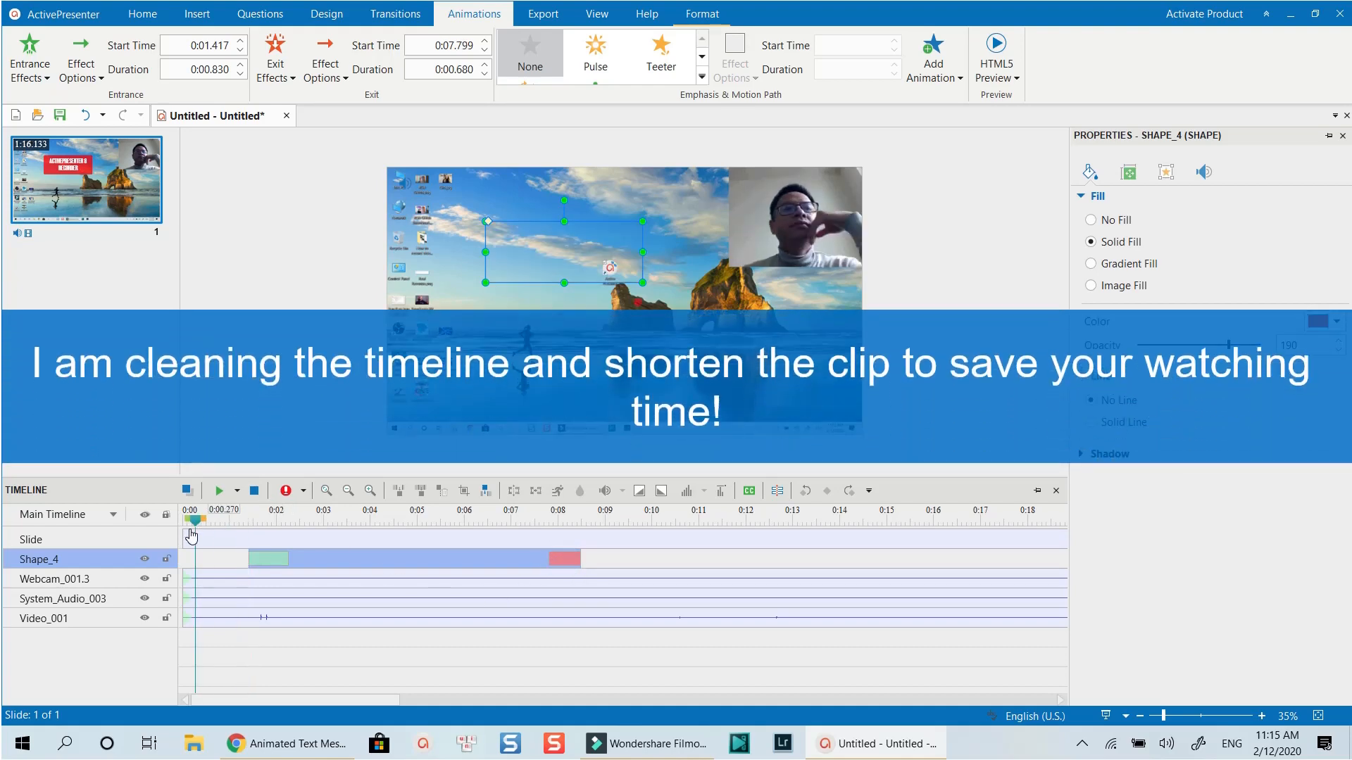
pyautogui.click(276, 658)
pyautogui.press('space')
pyautogui.press('space')
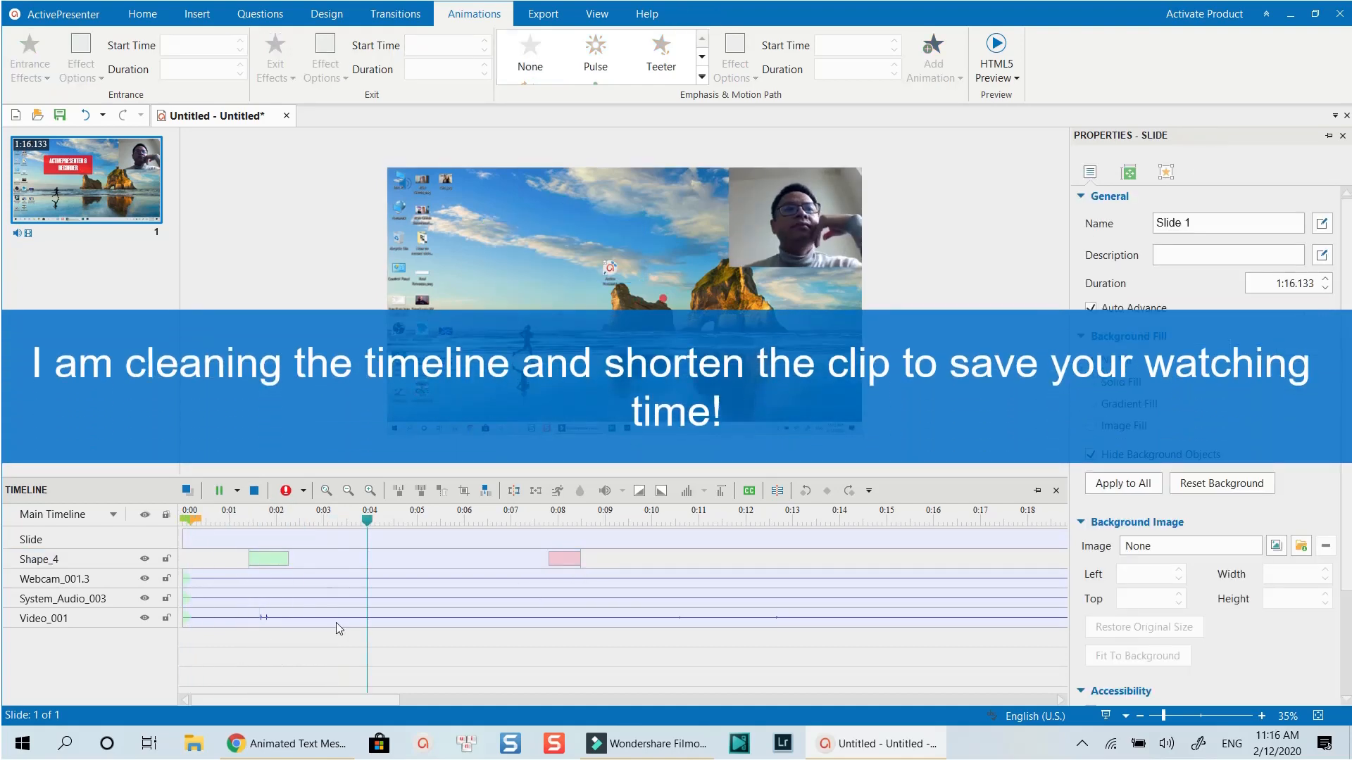
# Cut the unused opening section from the webcam, system audio and screen clips, and shorten the slide to 27.153 s
pyautogui.scroll(-5, 530, 609)
pyautogui.moveTo(650, 579); pyautogui.dragTo(408, 578)
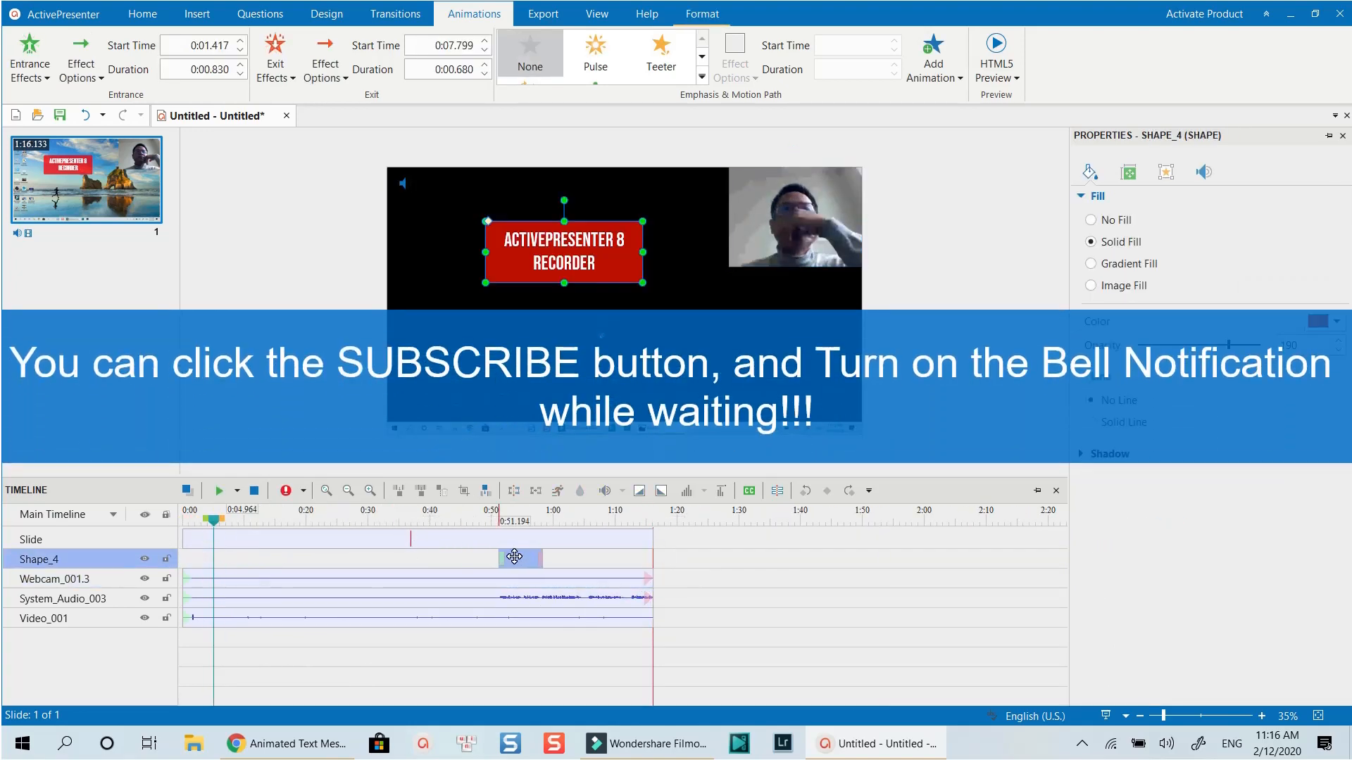
pyautogui.moveTo(198, 525); pyautogui.dragTo(181, 524)
pyautogui.moveTo(192, 521)
pyautogui.mouseDown()
pyautogui.moveTo(494, 531)
pyautogui.moveTo(232, 561)
pyautogui.mouseUp()
pyautogui.click(428, 580)
pyautogui.keyDown('ctrl'); pyautogui.click(424, 599); pyautogui.keyUp('ctrl')
pyautogui.keyDown('ctrl'); pyautogui.click(417, 620); pyautogui.keyUp('ctrl')
pyautogui.click(442, 491)
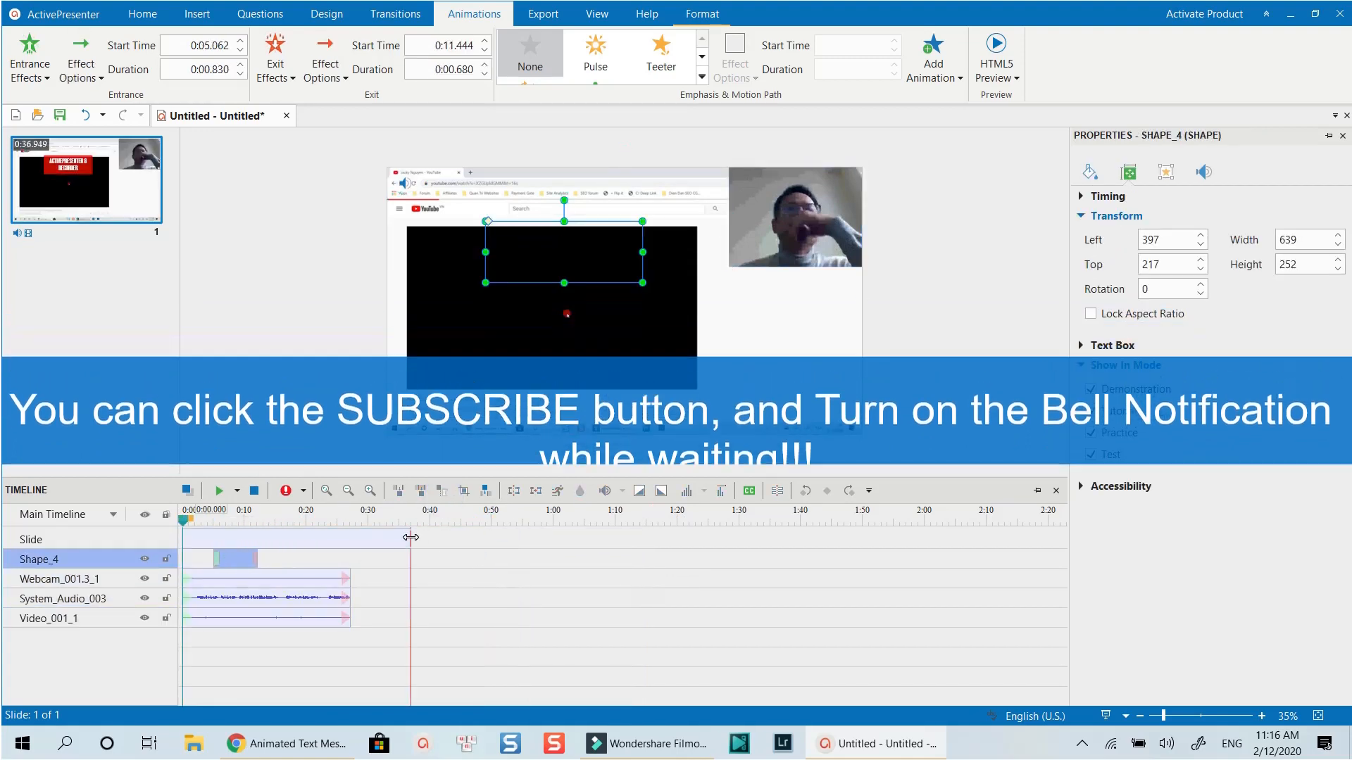
pyautogui.moveTo(411, 539); pyautogui.dragTo(349, 539)
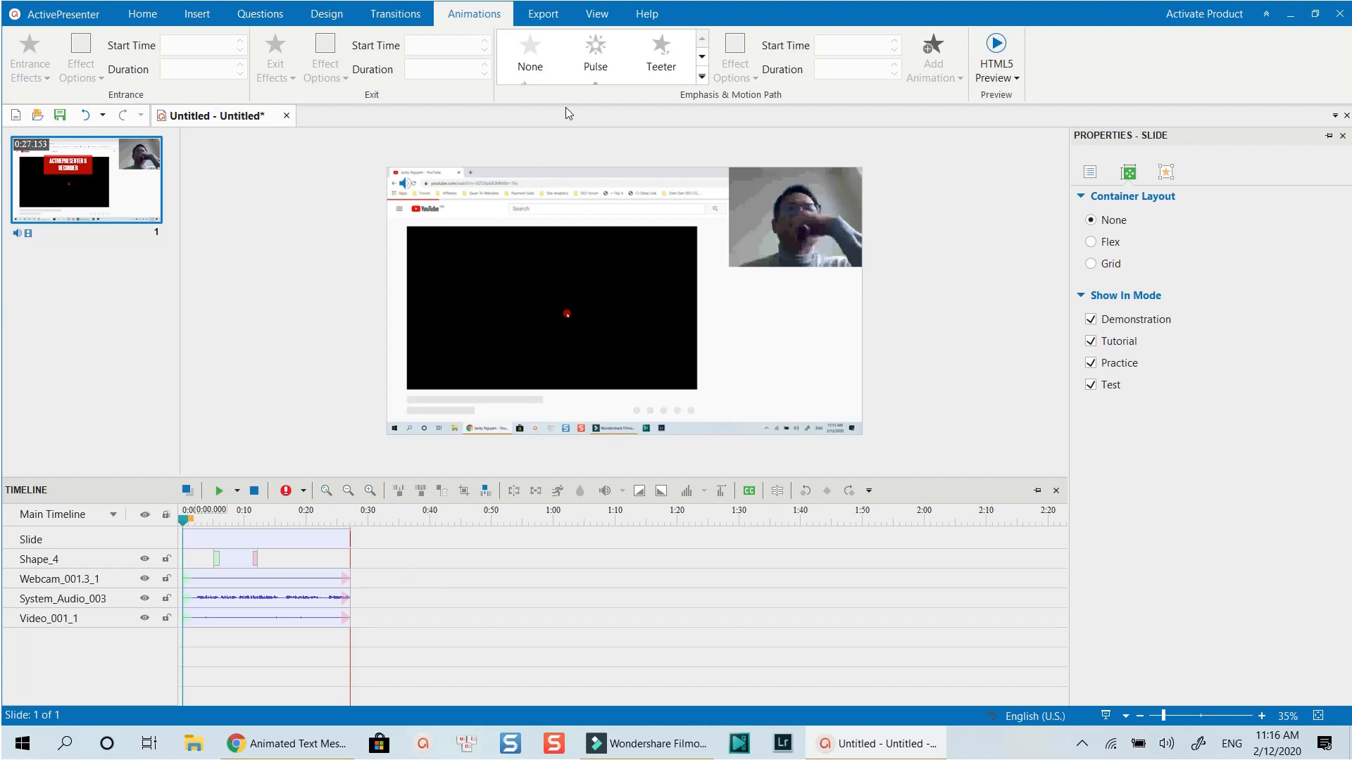
# Export the project as an MP4 video with the output file named "AP8 Test"
pyautogui.click(543, 14)
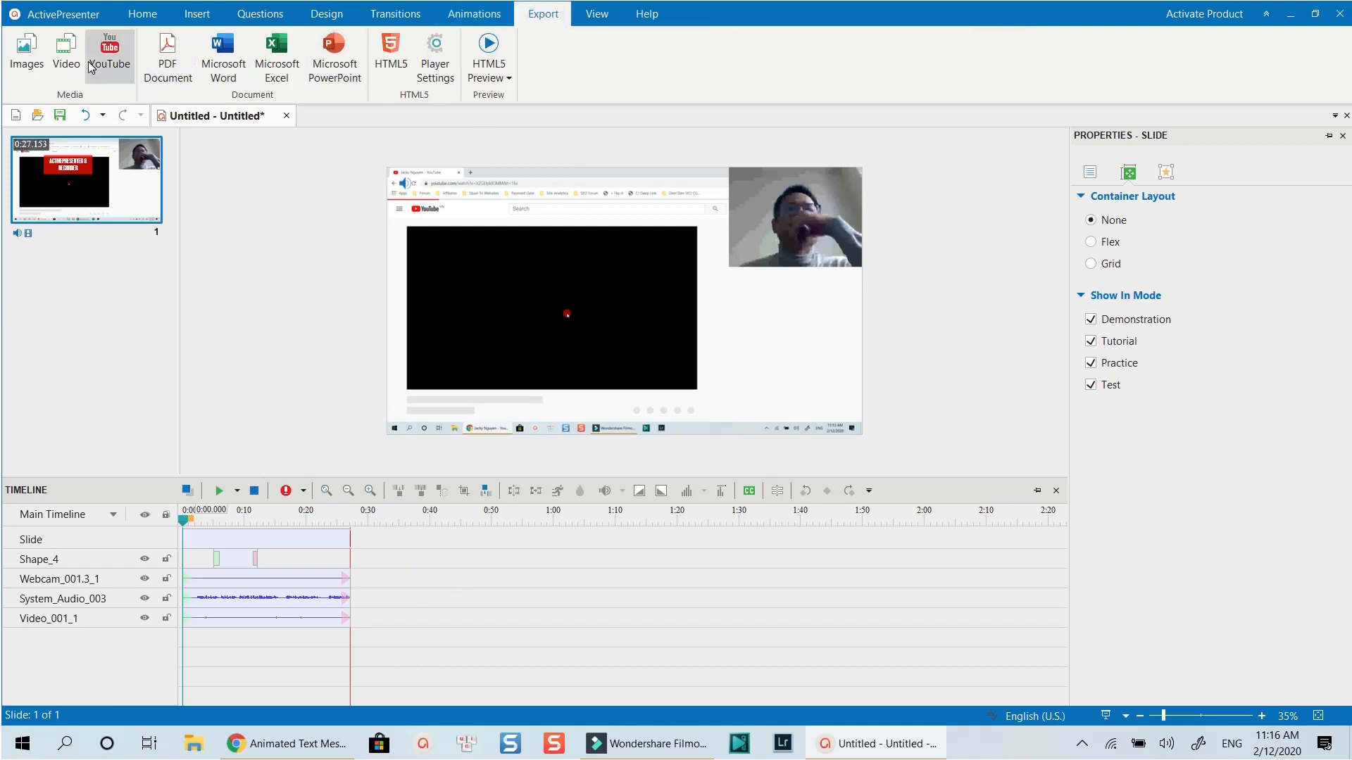
pyautogui.click(65, 63)
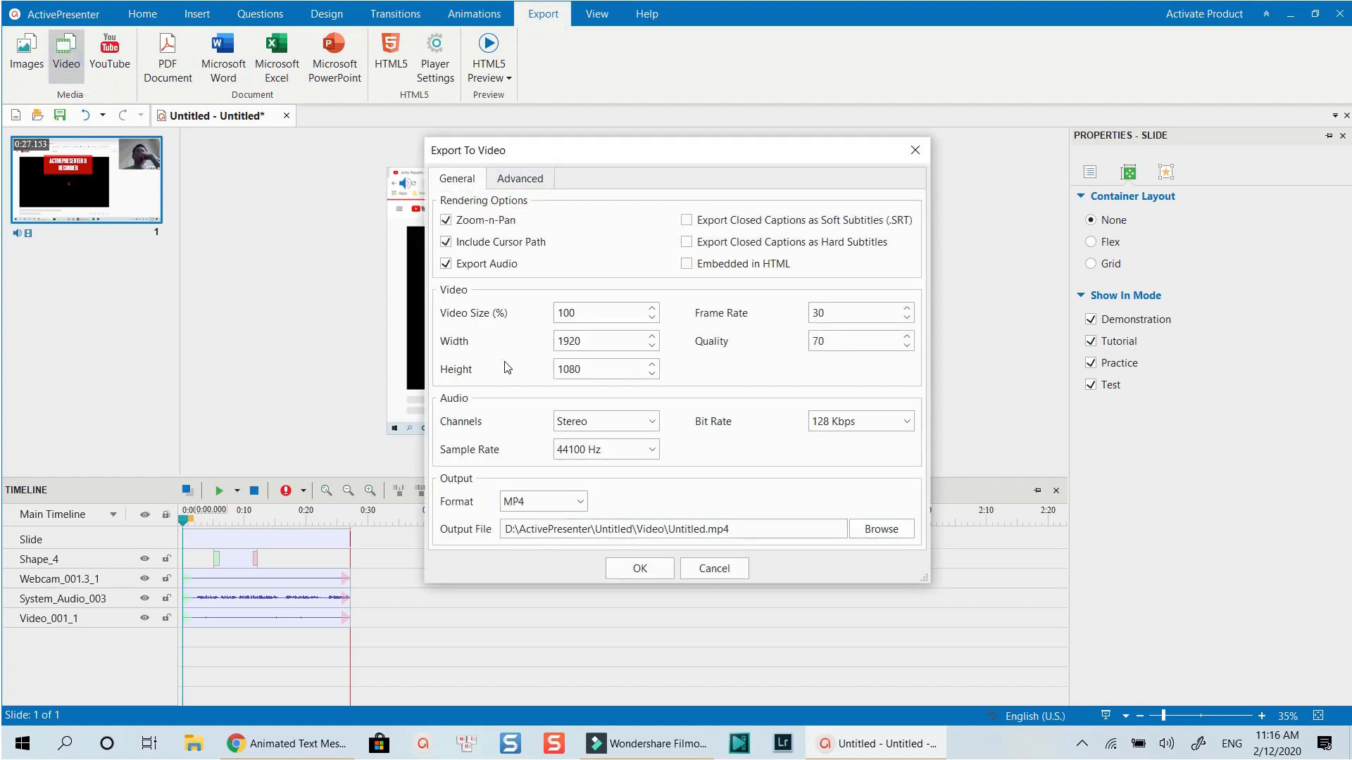
pyautogui.click(581, 502)
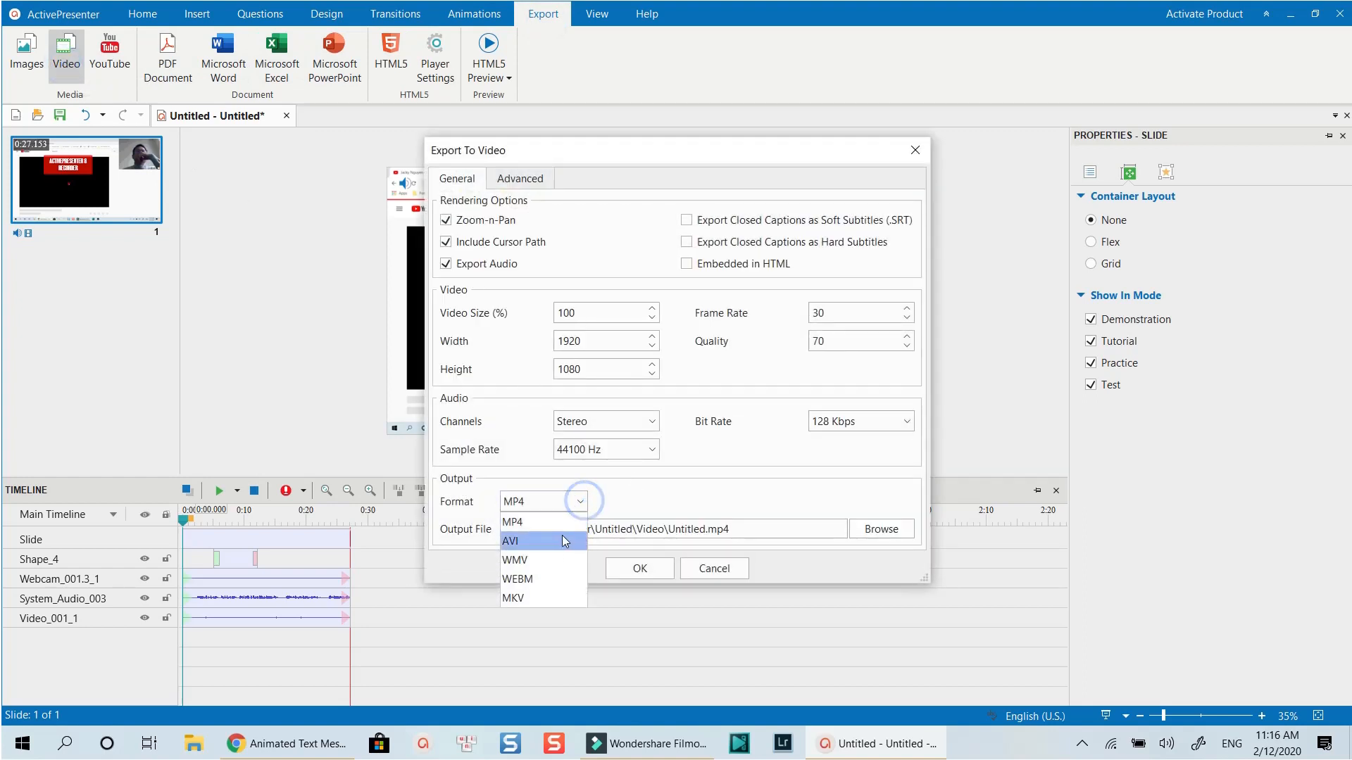
pyautogui.click(524, 522)
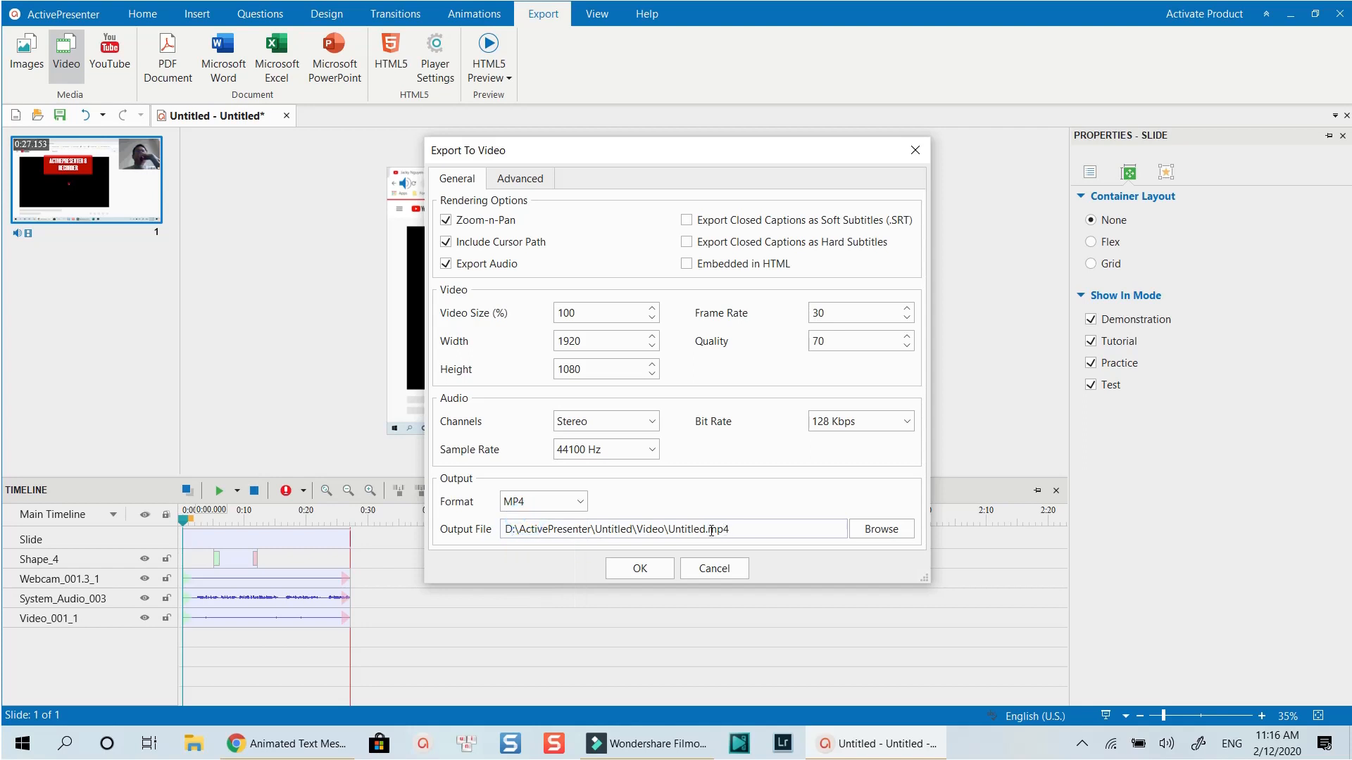
pyautogui.moveTo(707, 530); pyautogui.dragTo(675, 529)
pyautogui.write('AP8 Test')
pyautogui.click(639, 568)
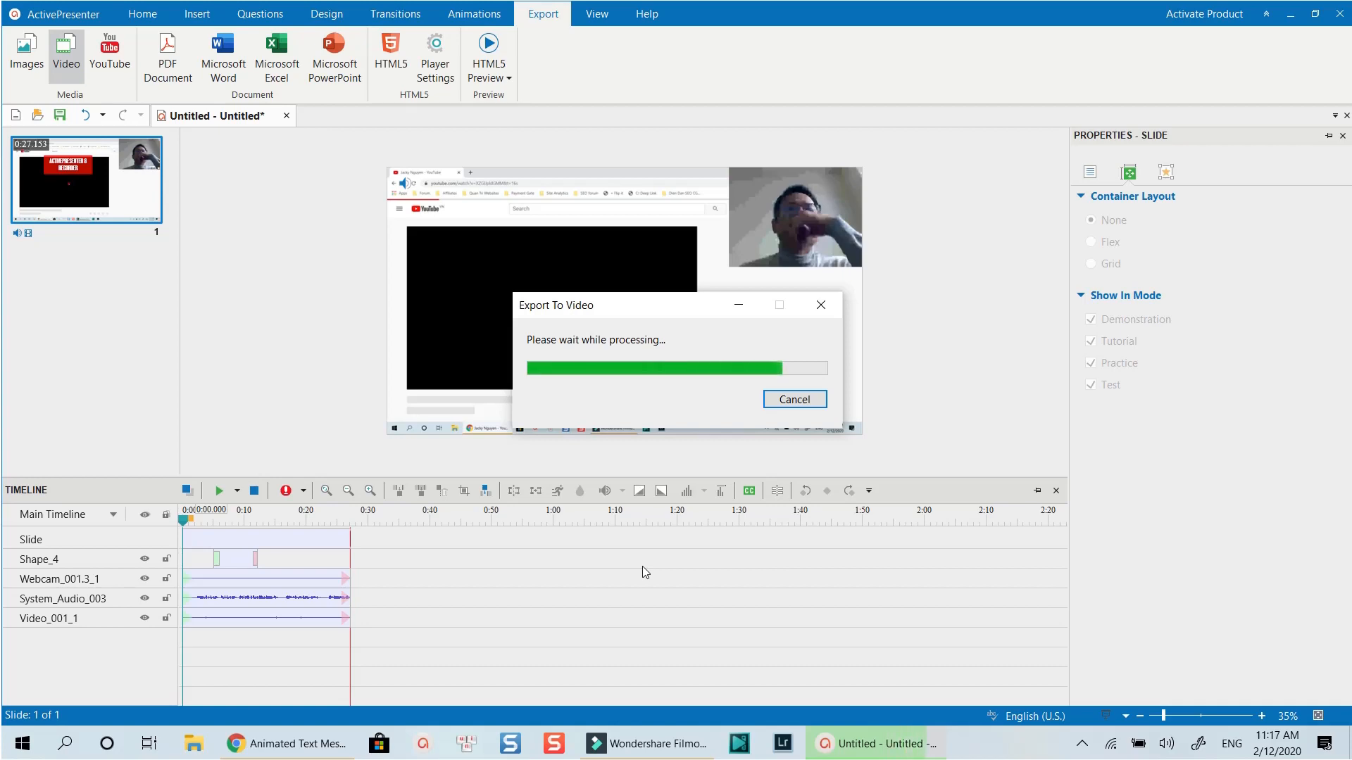
# Open the export's output folder and play AP8 Test.mp4
pyautogui.click(732, 401)
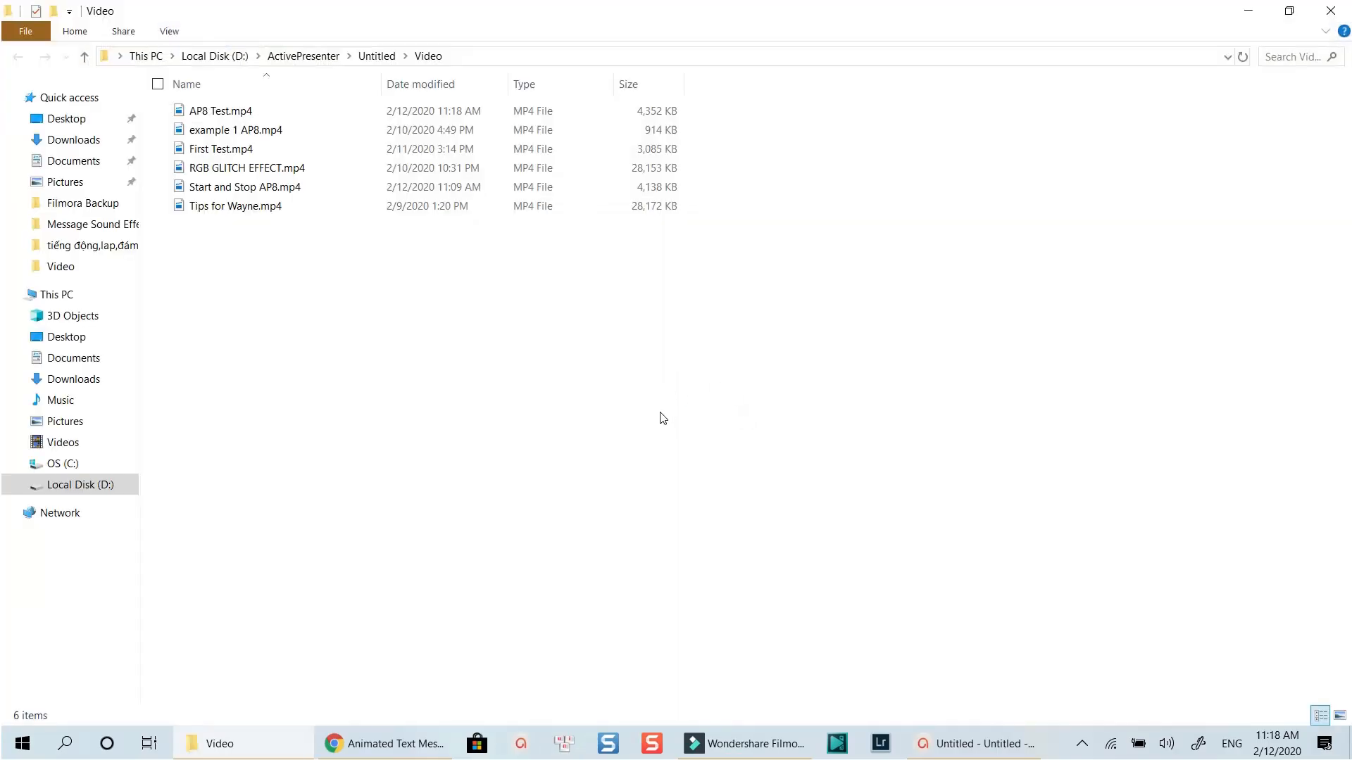
pyautogui.doubleClick(216, 112)
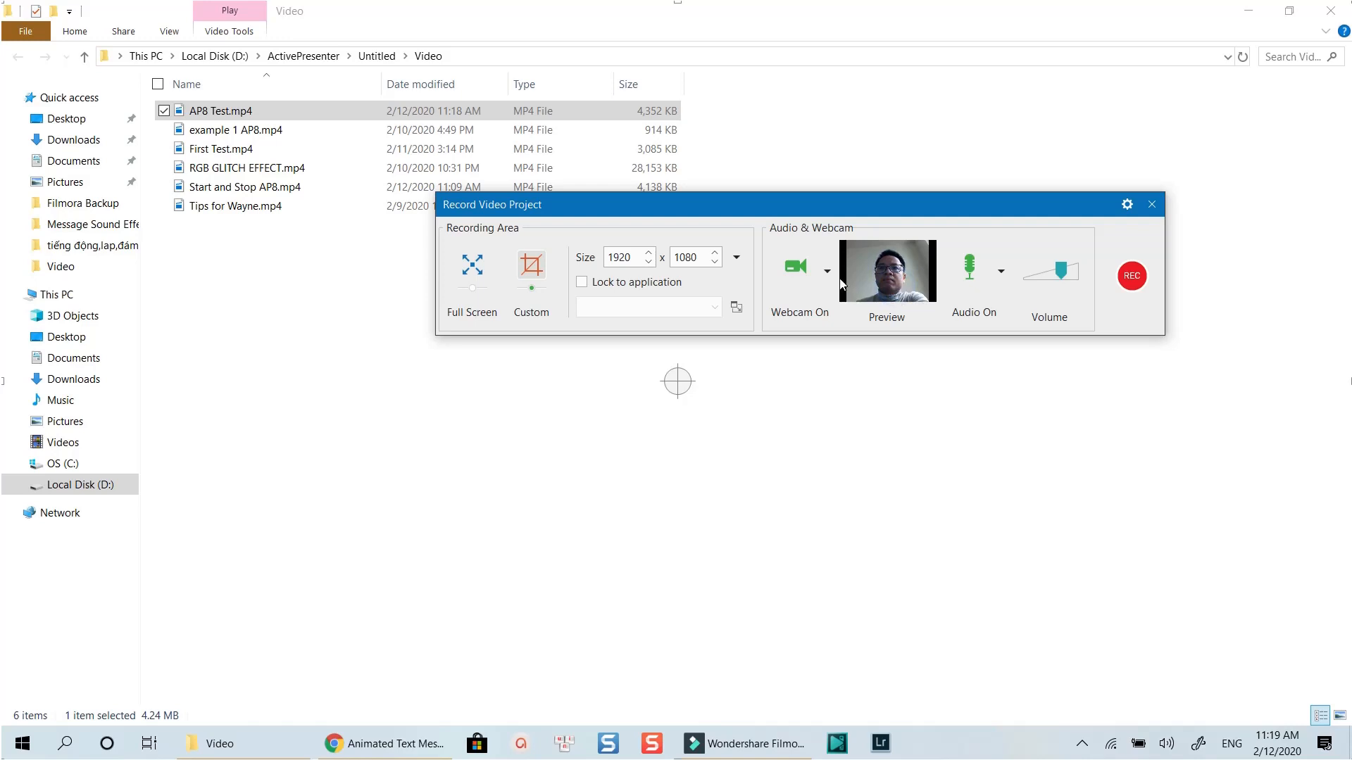
# Set the integrated webcam's stream format to RGB24 color space with a 640x360 output size in the video recording setup
pyautogui.click(828, 274)
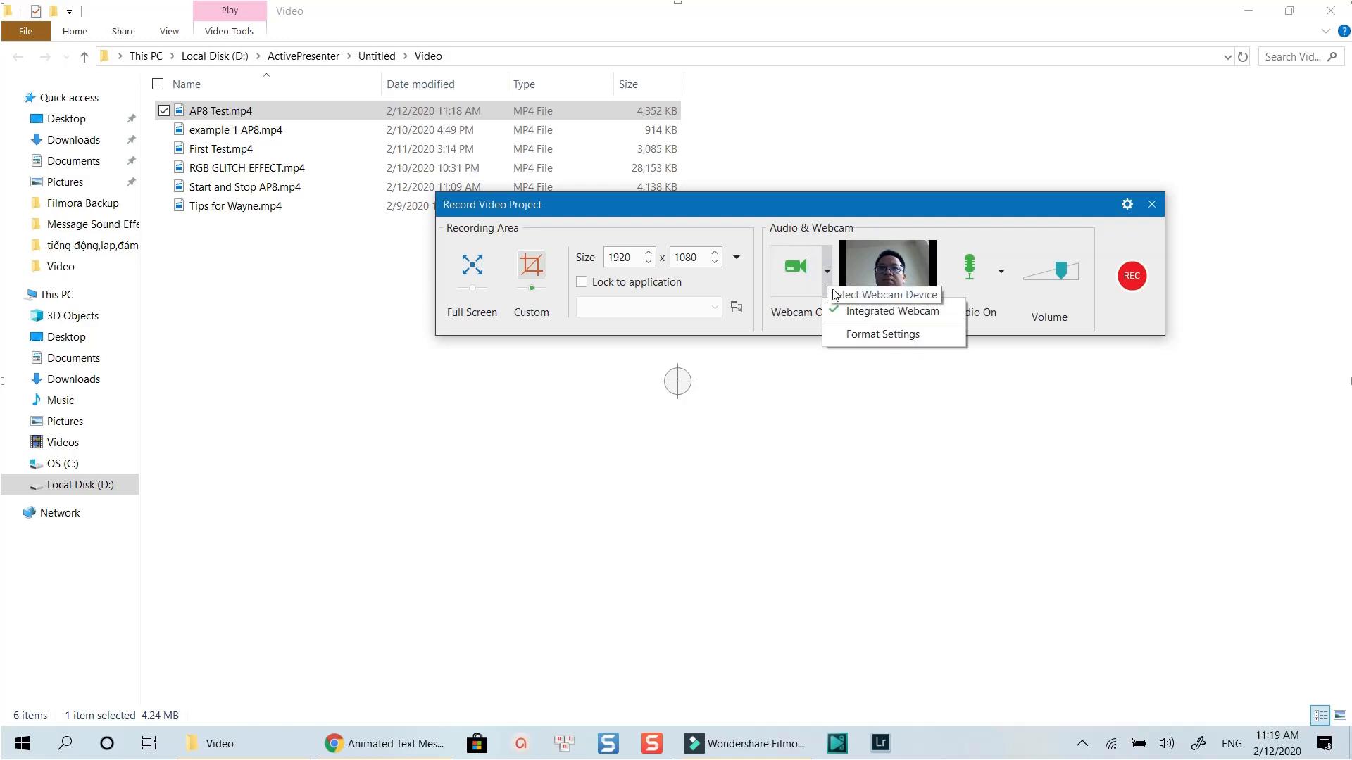
pyautogui.click(845, 340)
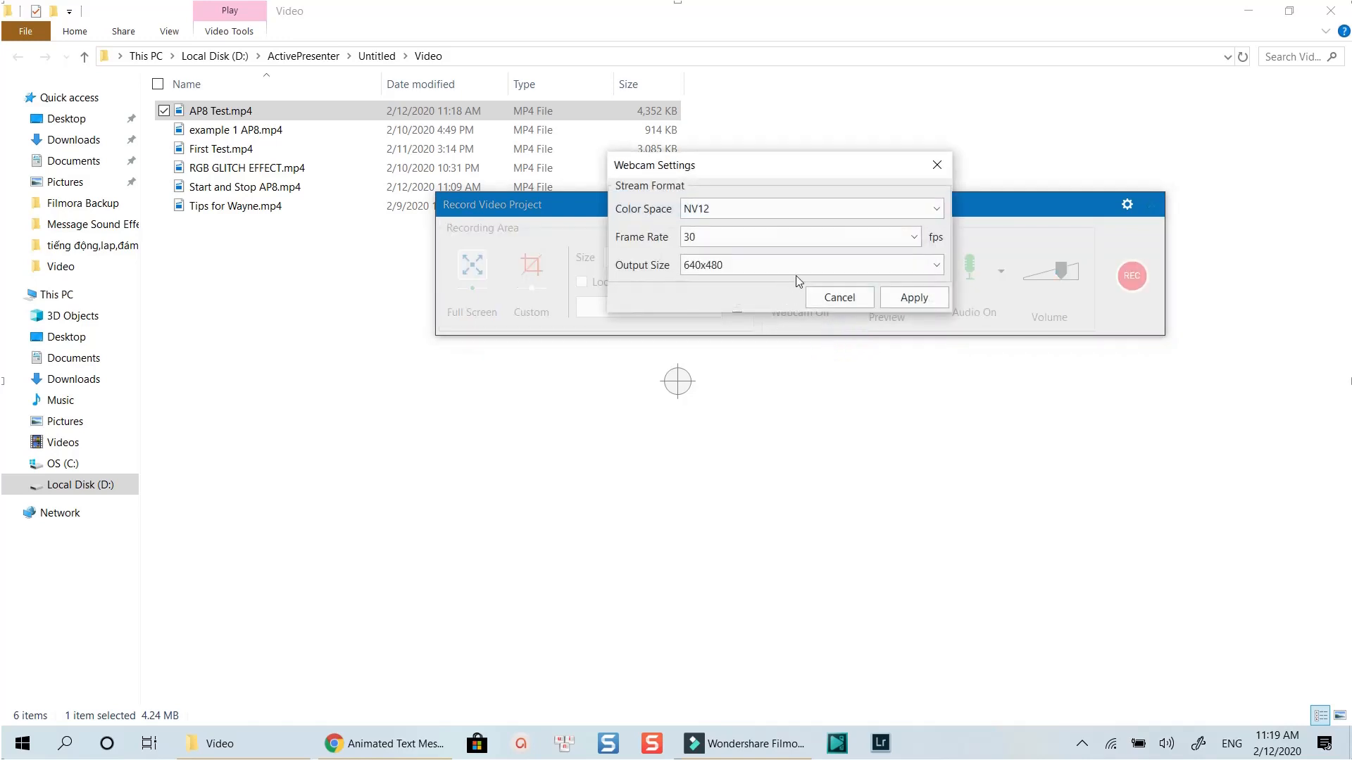
pyautogui.moveTo(788, 160); pyautogui.dragTo(550, 250)
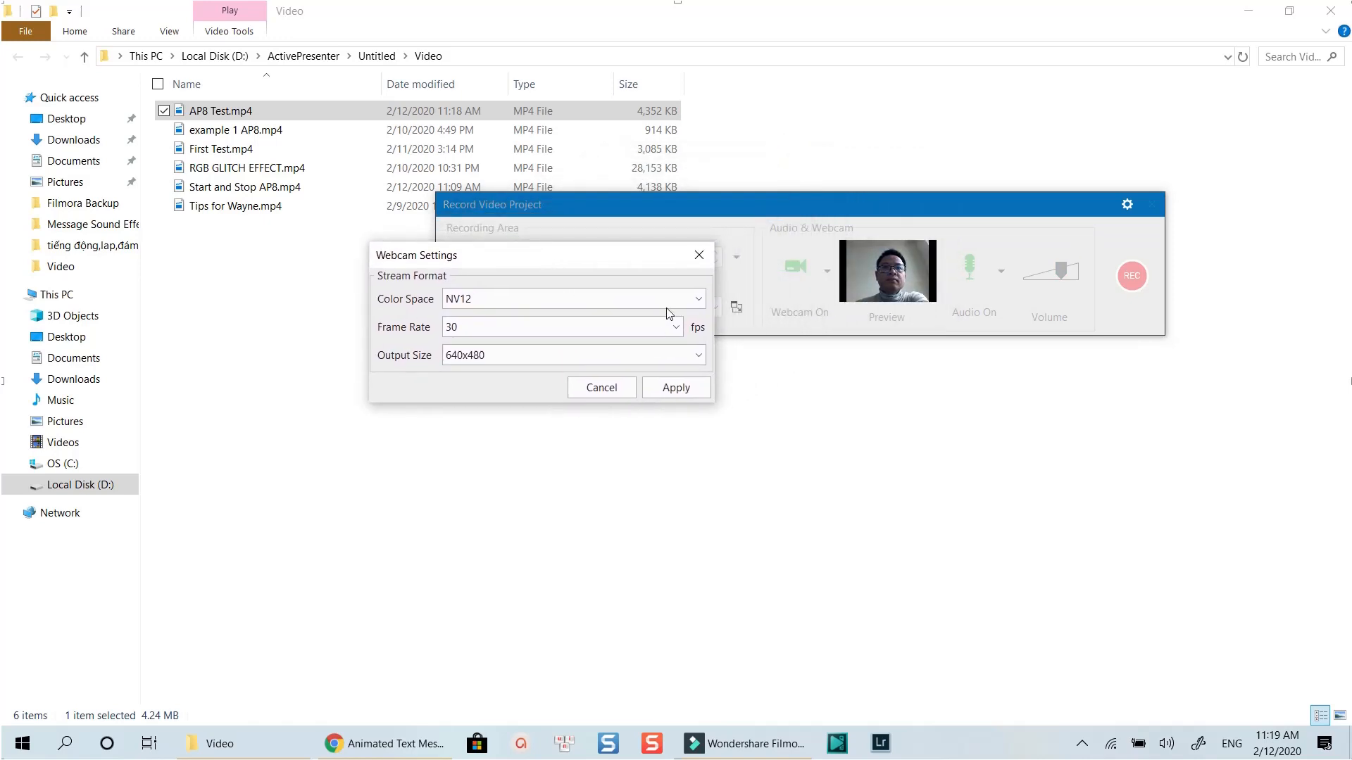
pyautogui.click(700, 301)
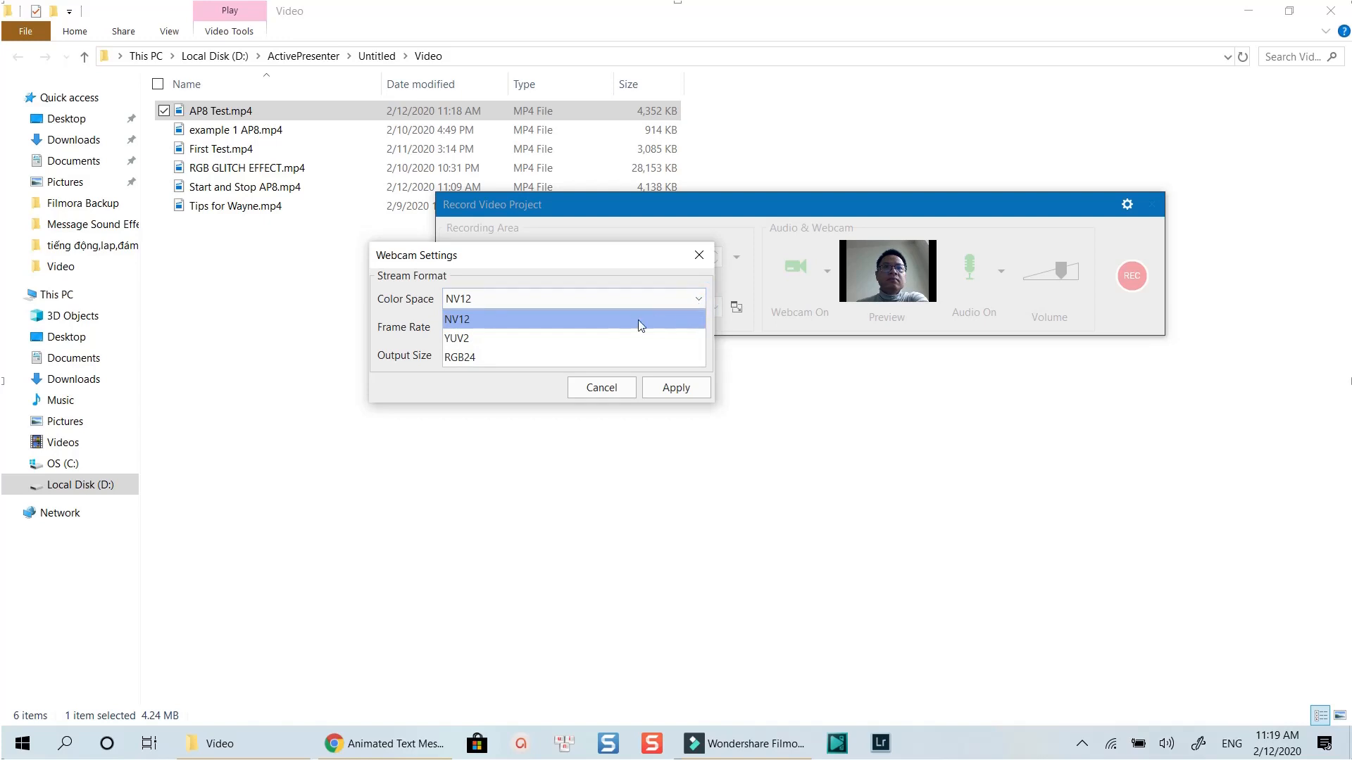
pyautogui.click(501, 355)
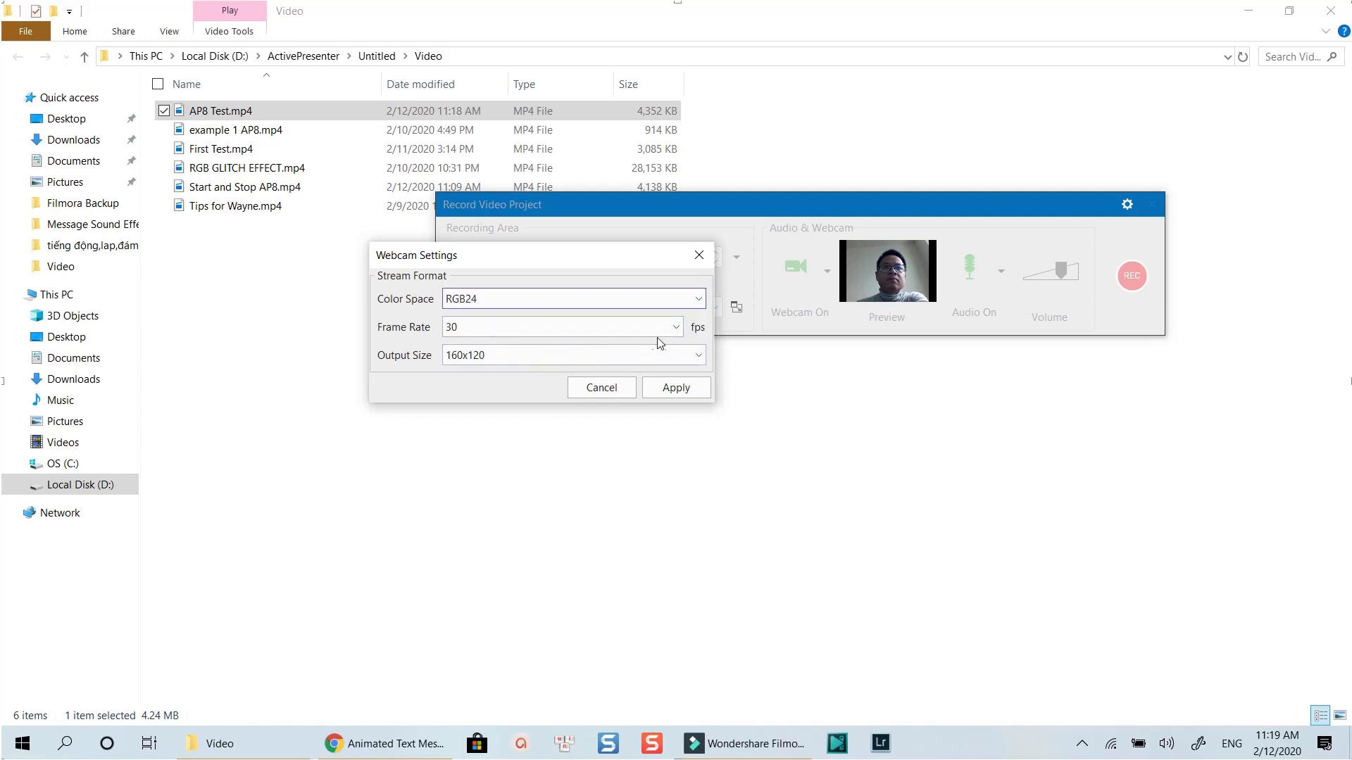
pyautogui.click(701, 356)
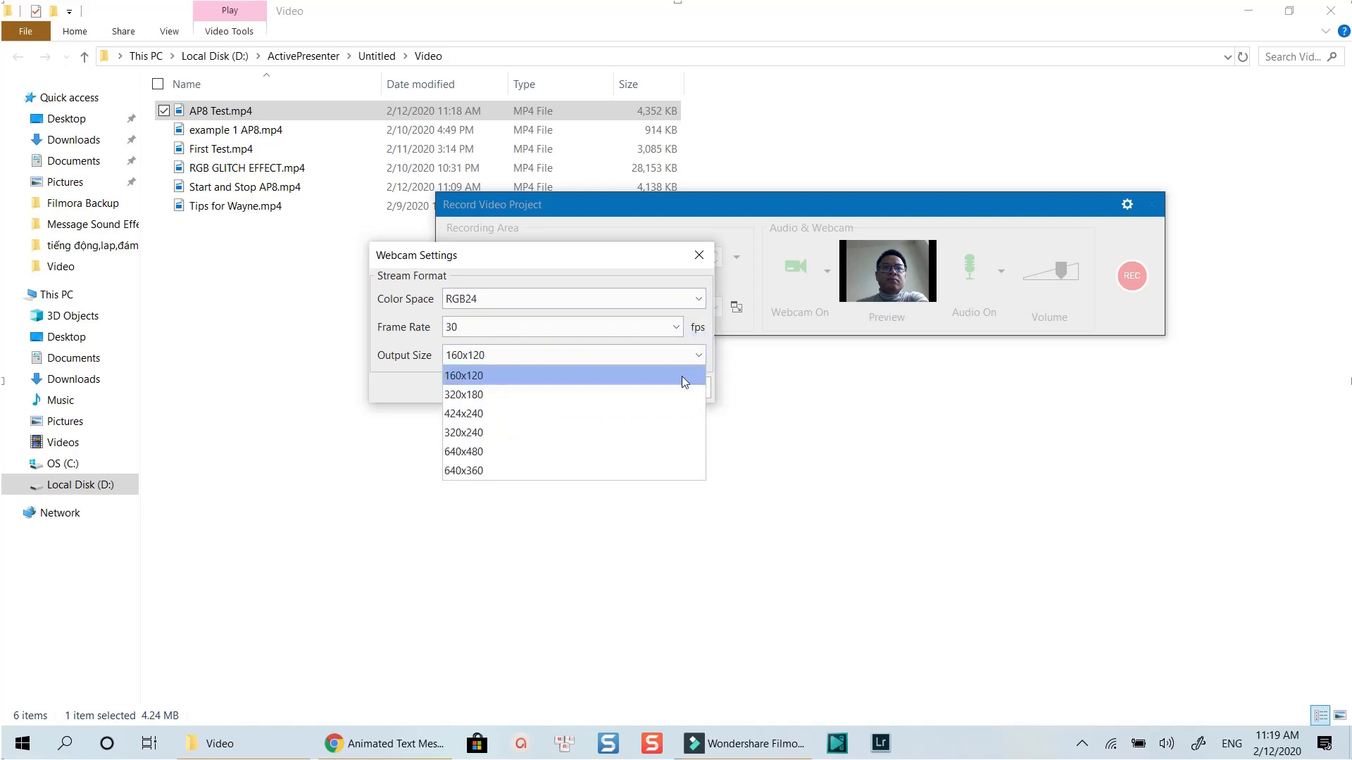
pyautogui.click(496, 470)
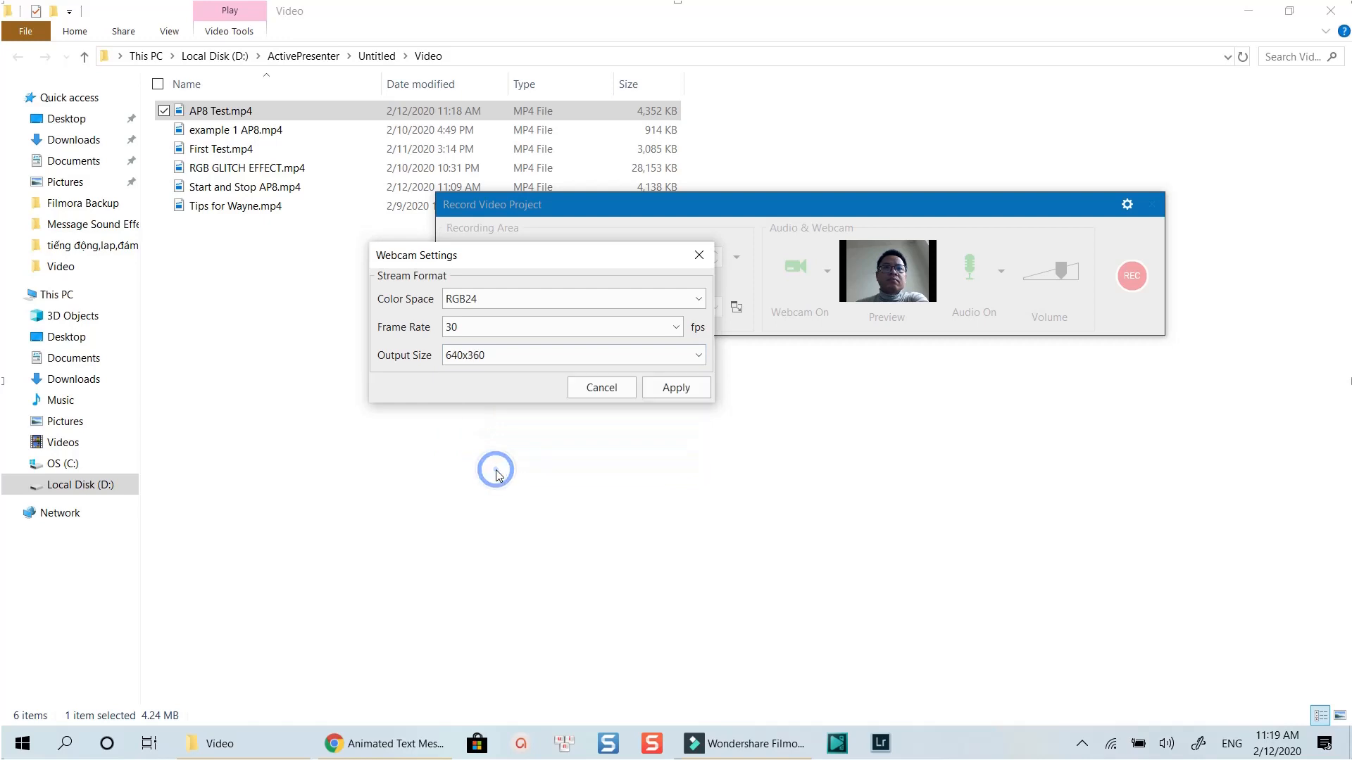
pyautogui.click(678, 385)
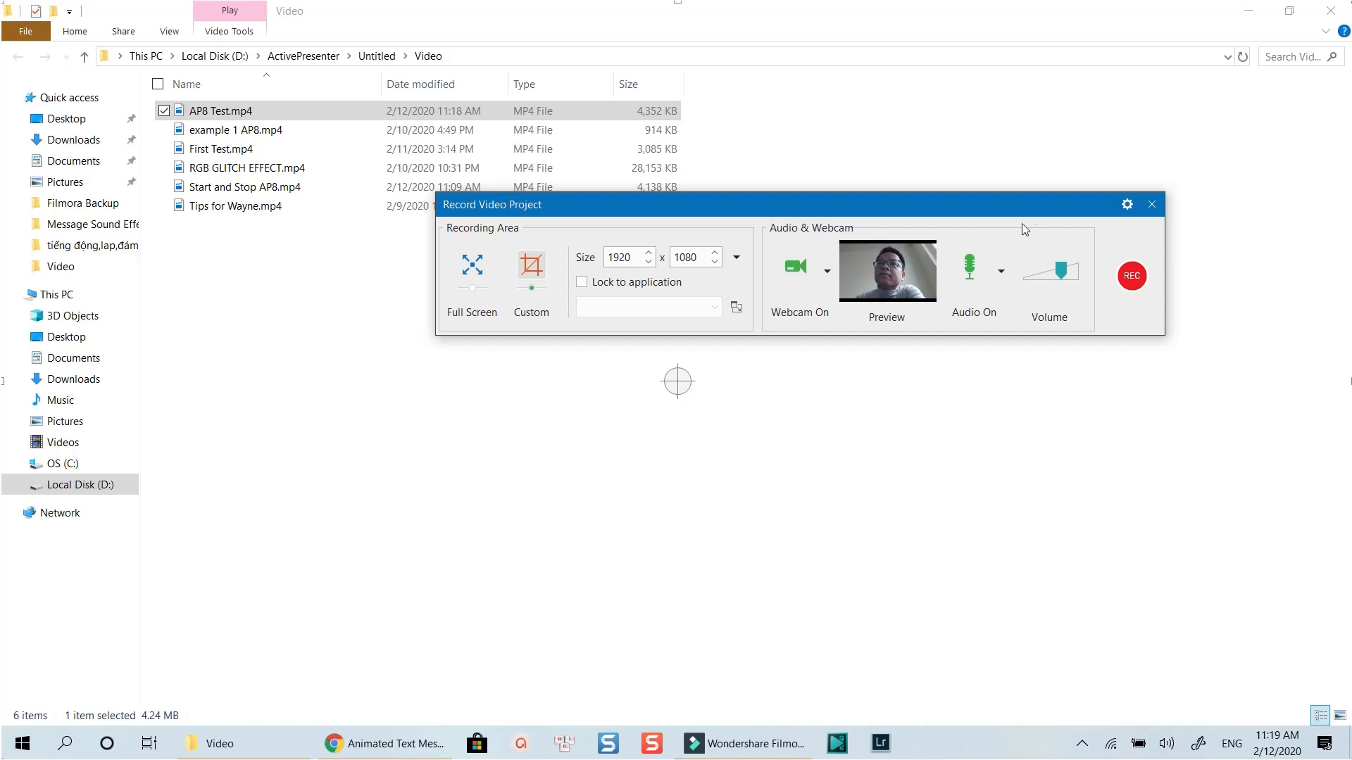
# Set the webcam video codec to H.264/MPEG-4 AVC in the recording settings and save them
pyautogui.click(1126, 206)
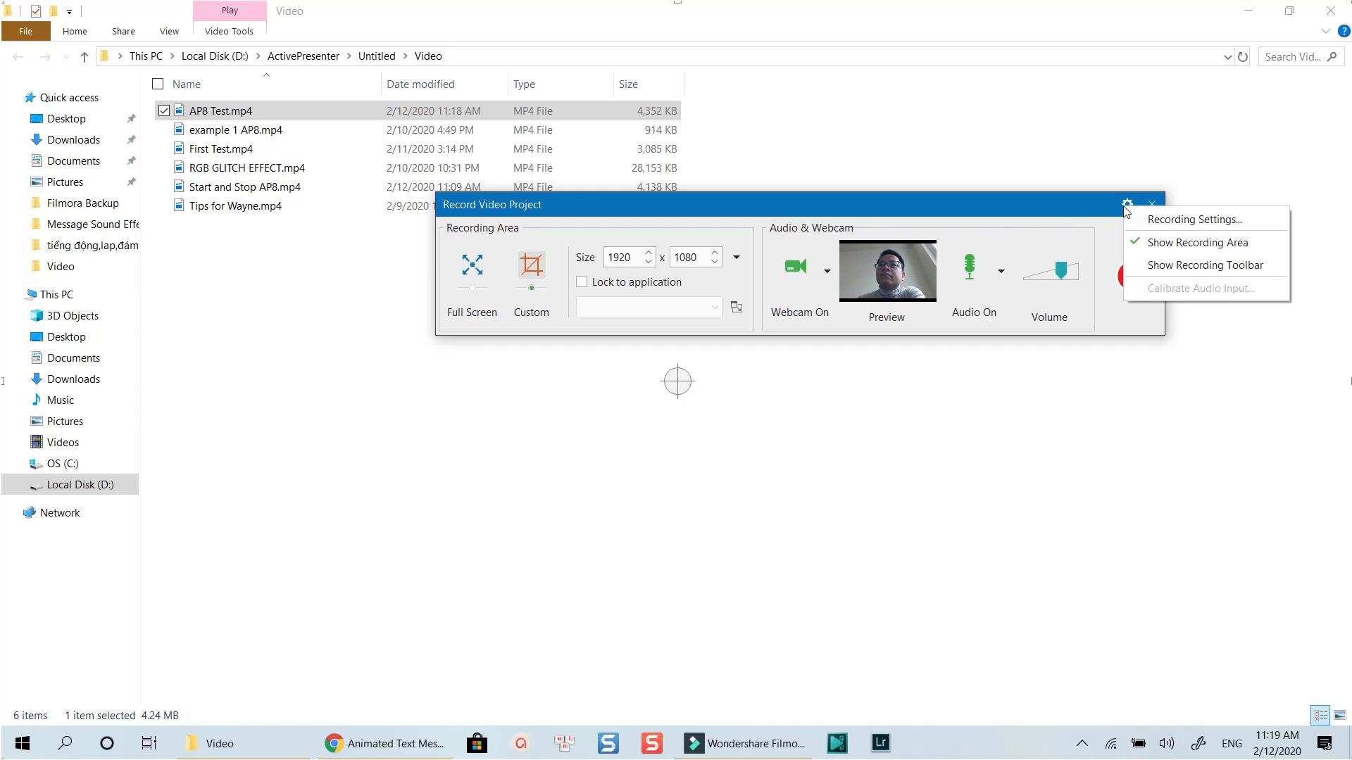
pyautogui.click(1148, 219)
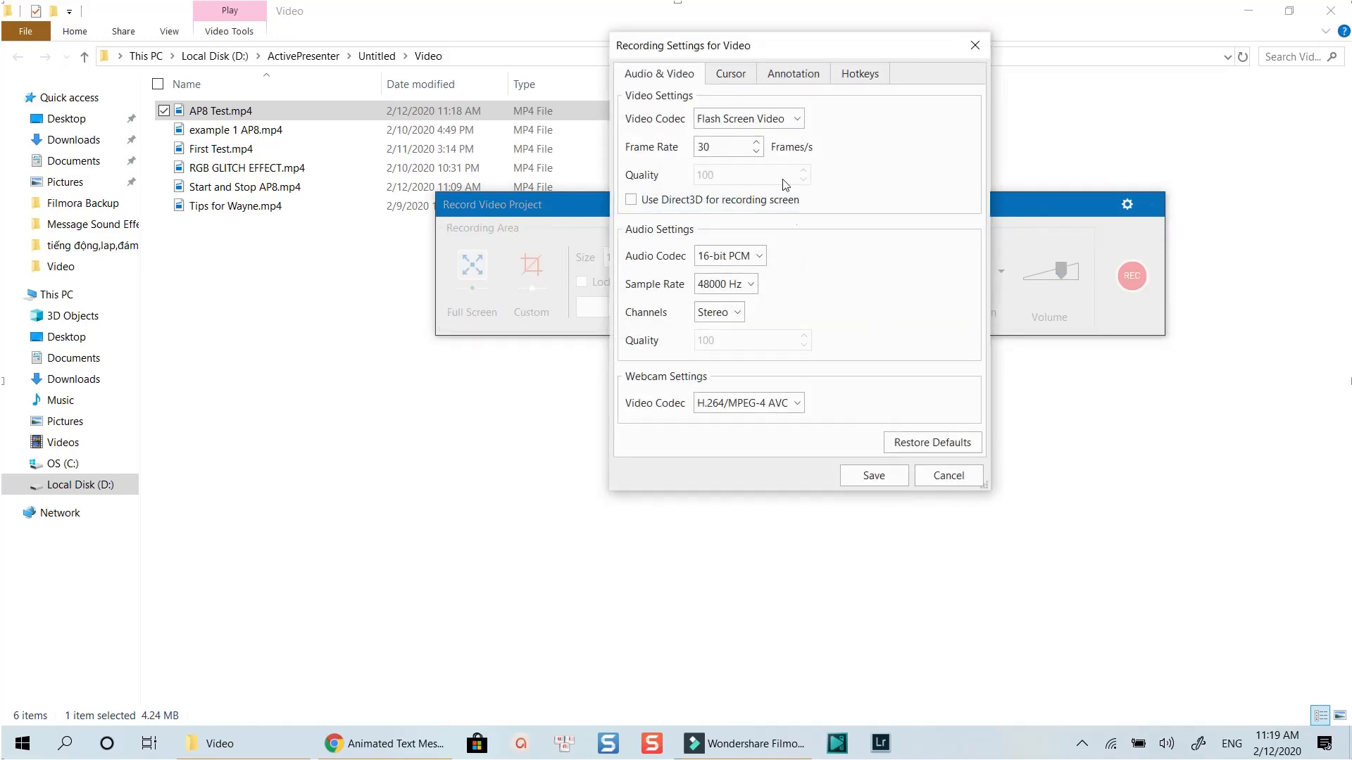
pyautogui.click(801, 401)
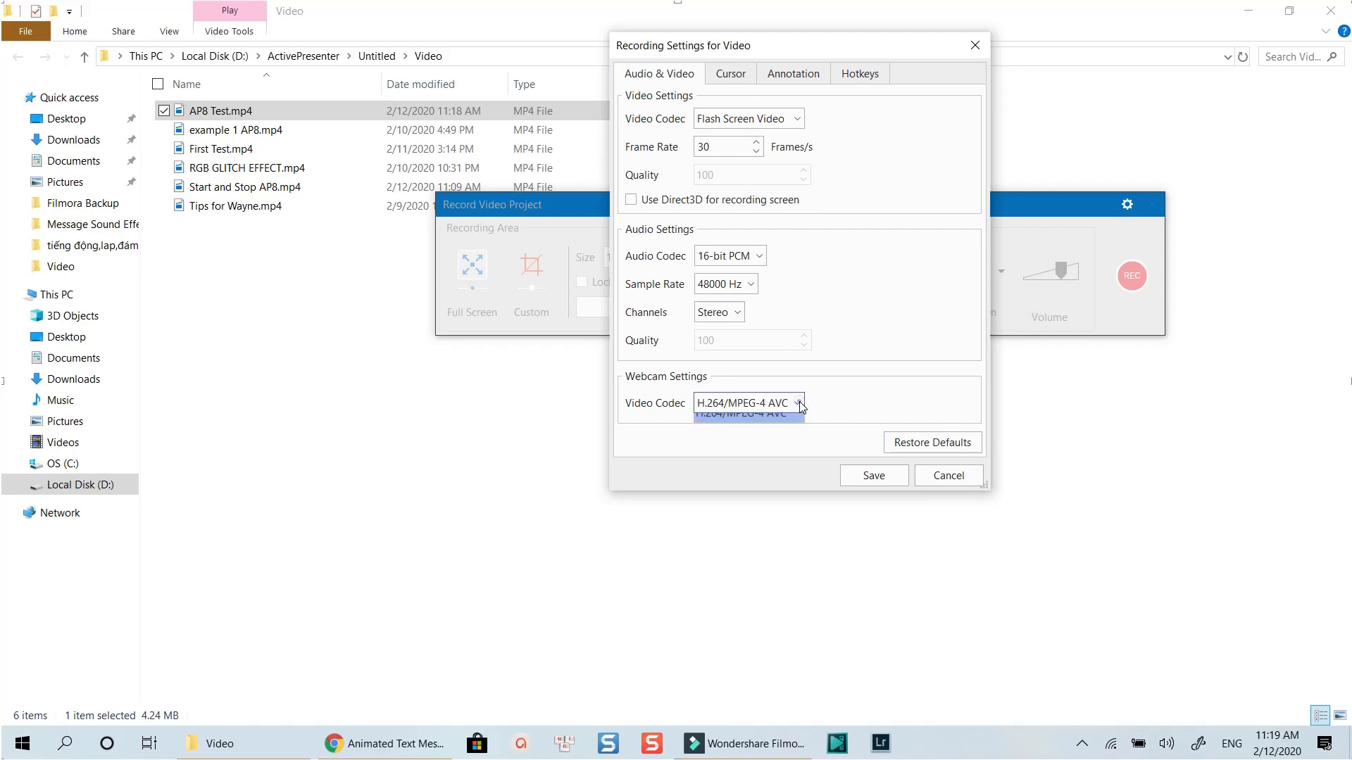
pyautogui.click(748, 424)
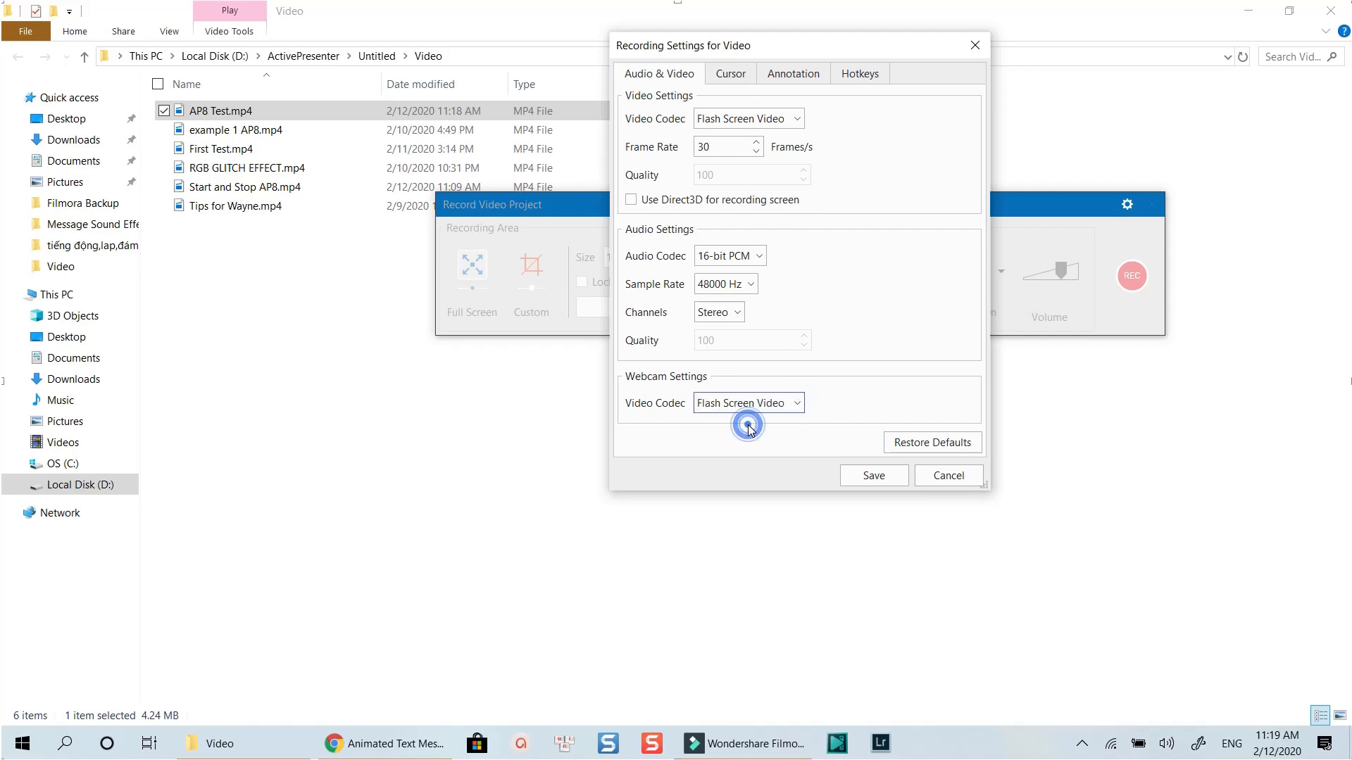
pyautogui.click(797, 403)
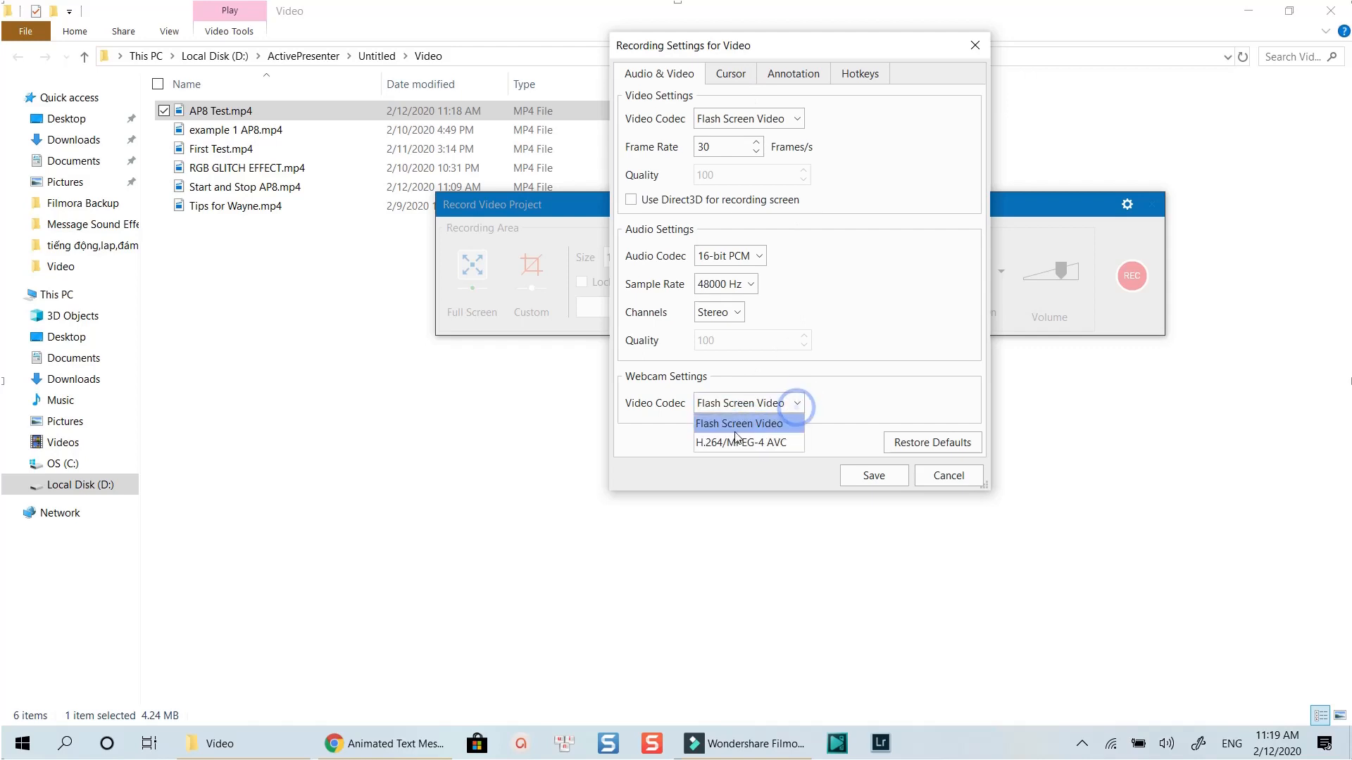
pyautogui.click(722, 444)
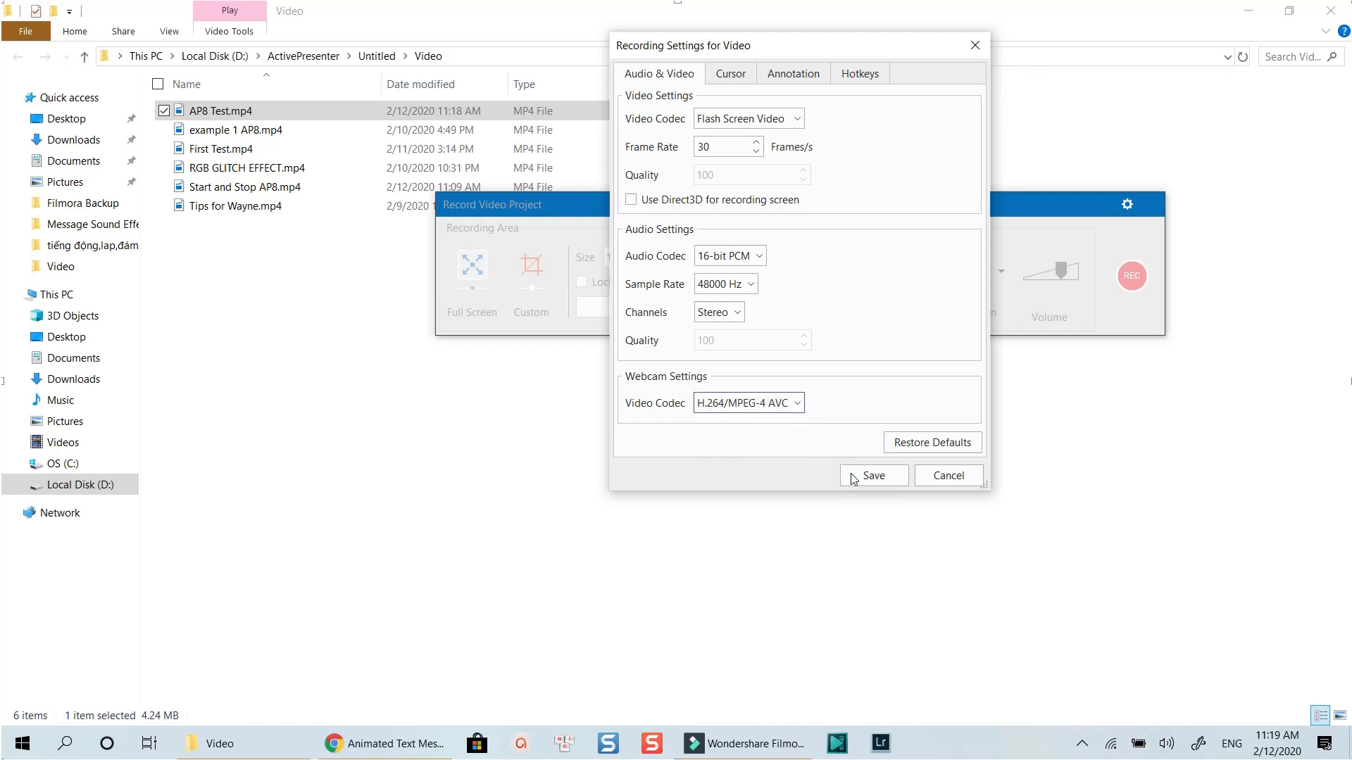
pyautogui.click(874, 476)
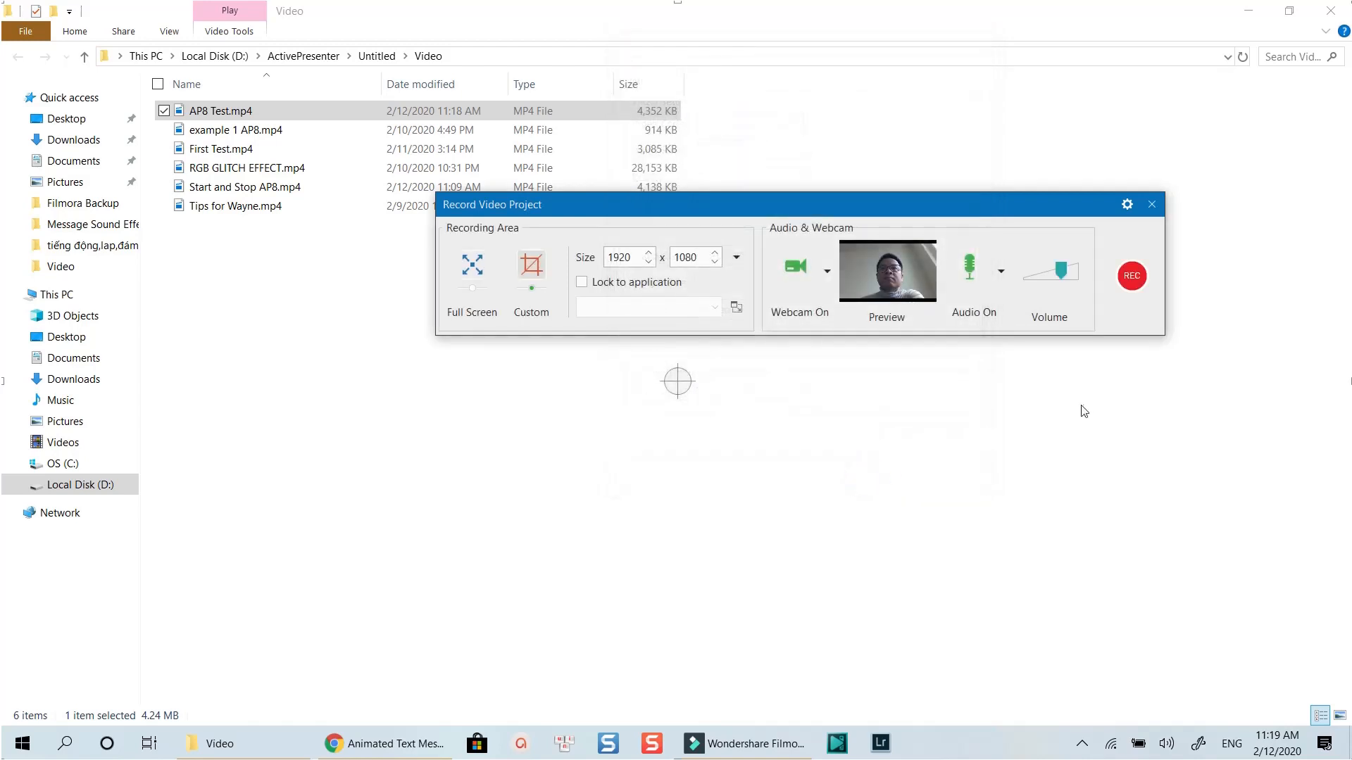
# Record a short test clip of the 1920 x 1080 screen area with webcam and audio, and stop the recording
pyautogui.click(1130, 278)
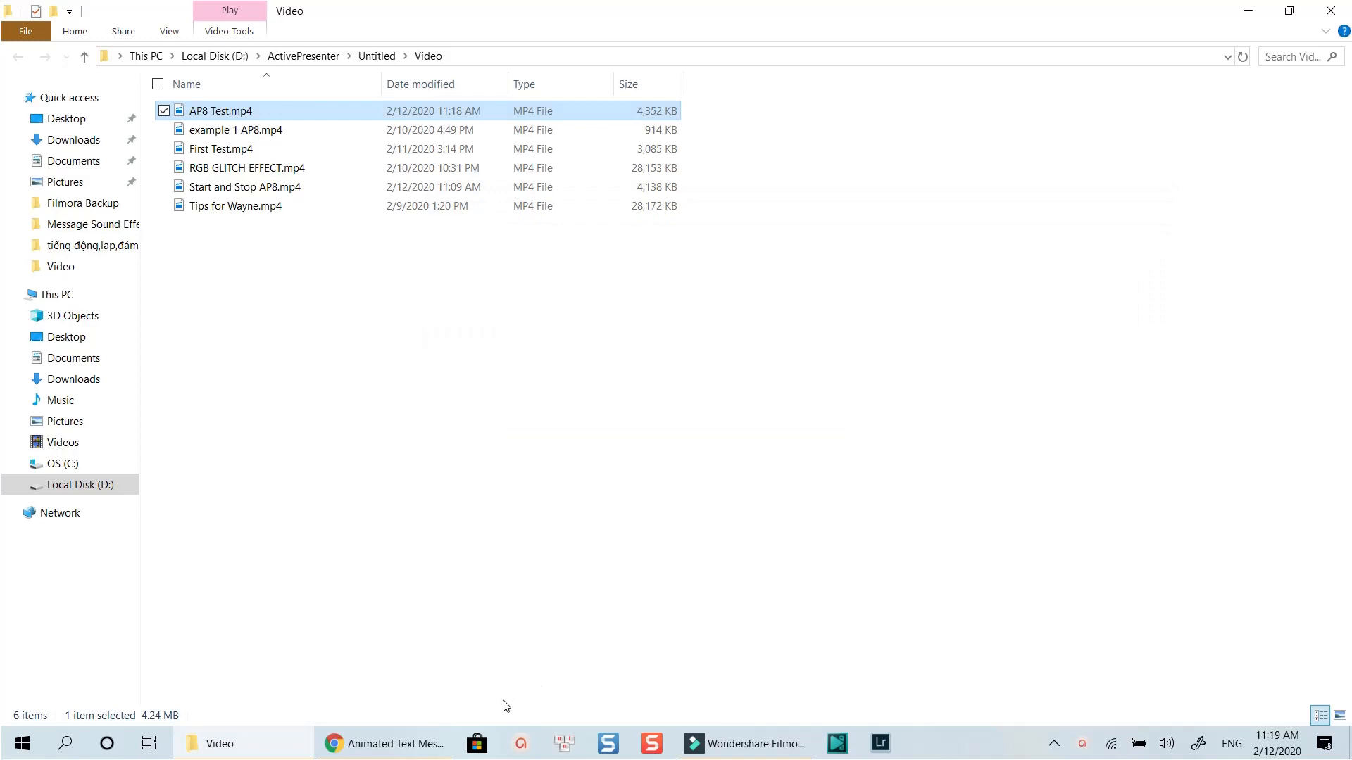
pyautogui.click(1082, 743)
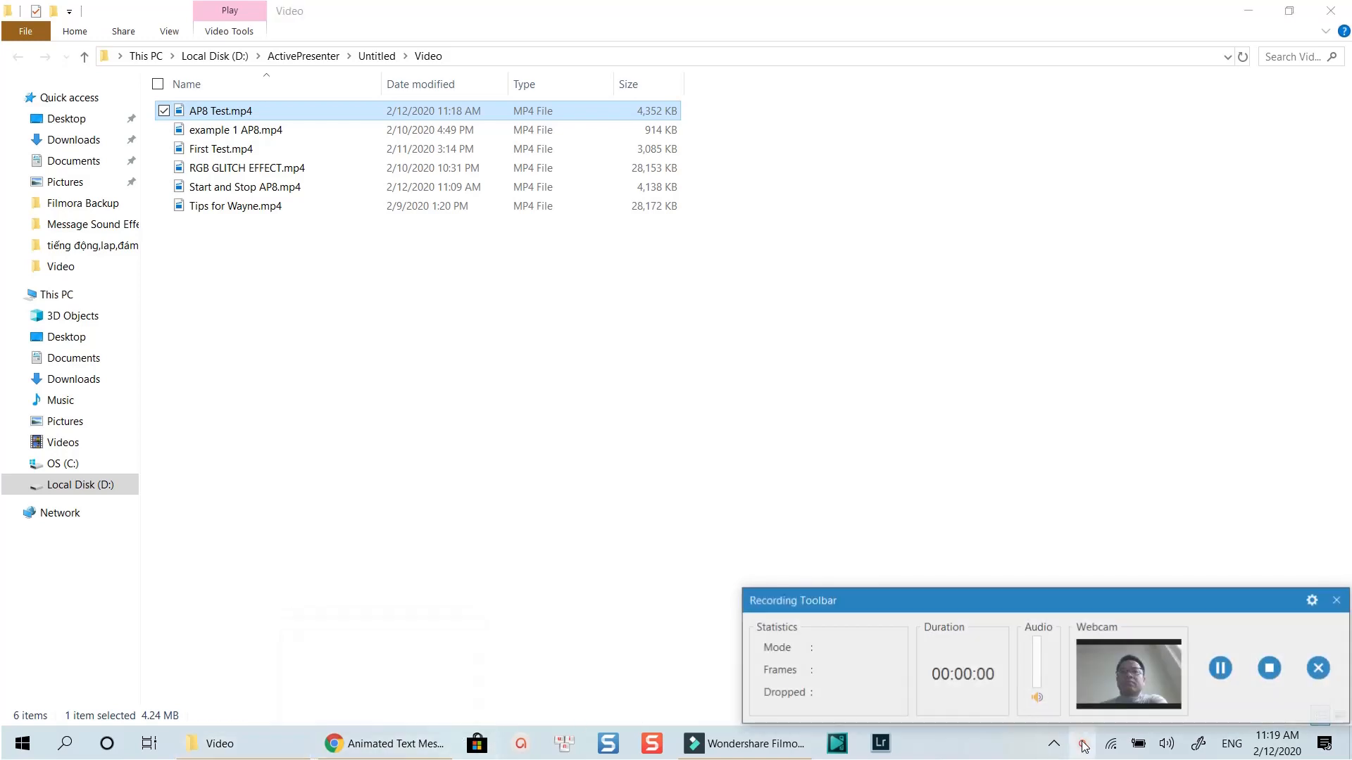
pyautogui.click(1272, 669)
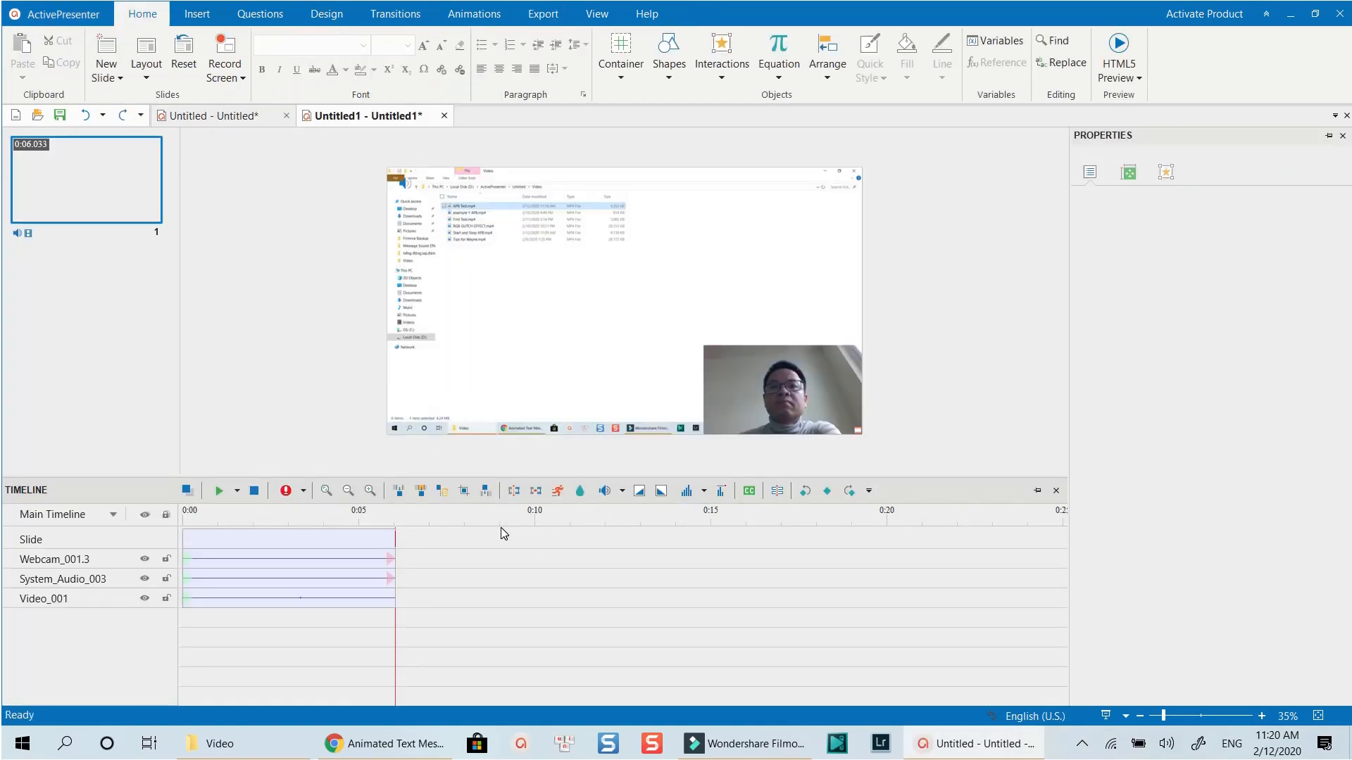
# Move the webcam video from the slide's lower-right corner to the middle of the slide
pyautogui.click(790, 407)
pyautogui.moveTo(724, 381); pyautogui.dragTo(566, 293)
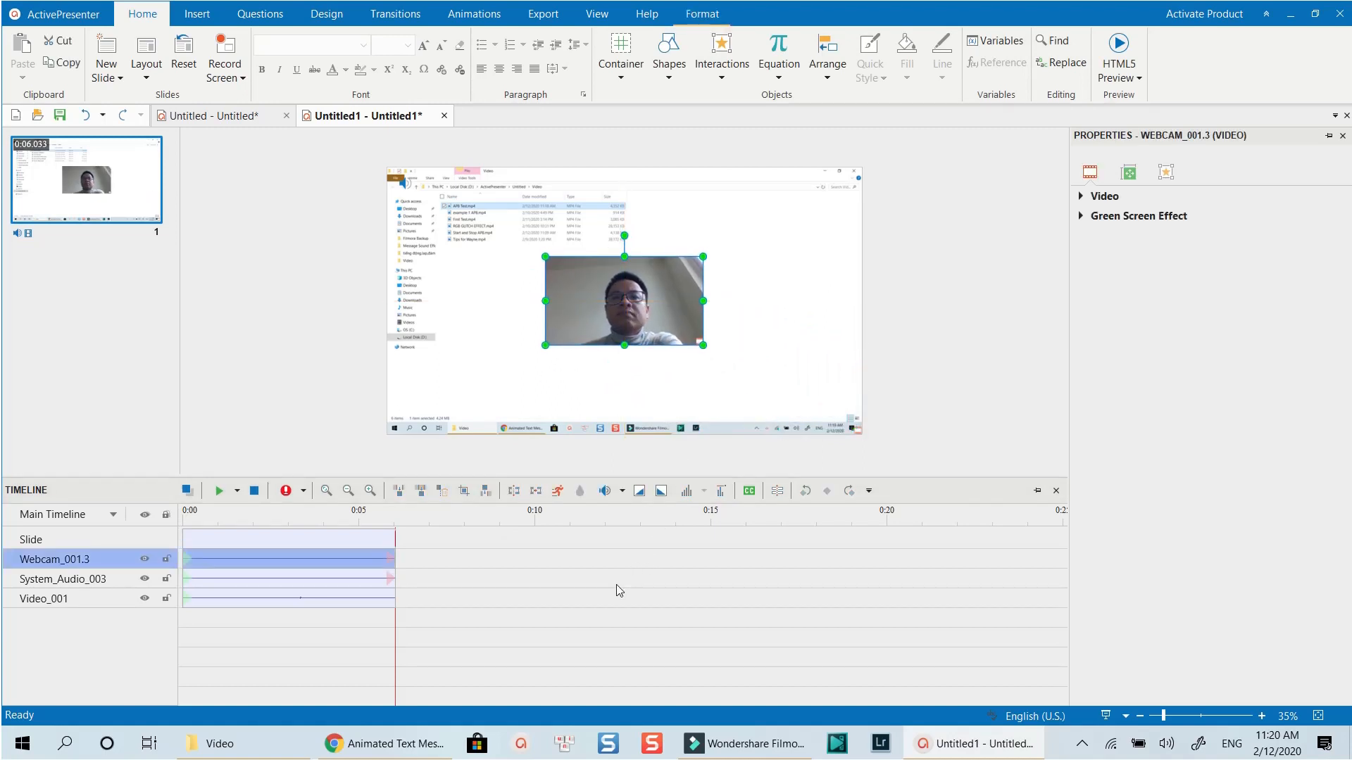
pyautogui.click(604, 598)
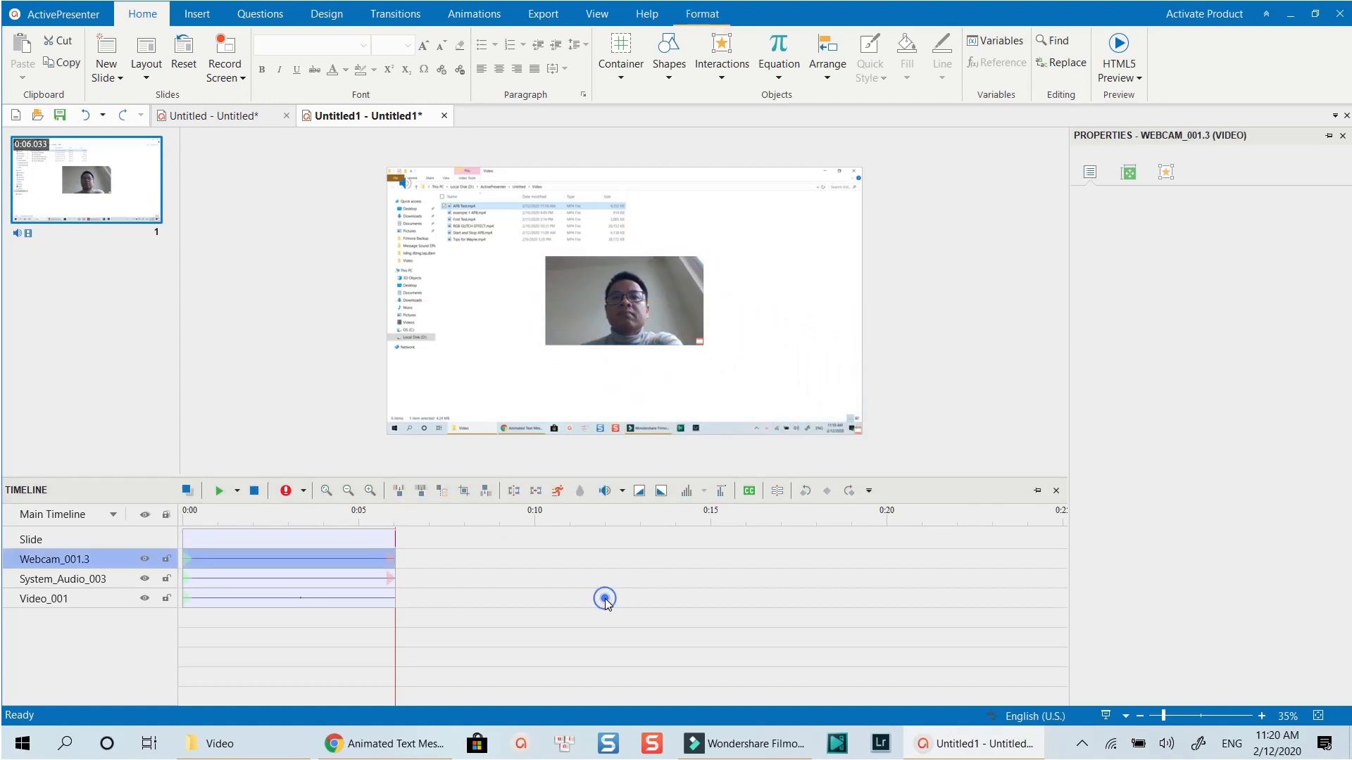
# Export the new project as an MP4 video with the output file named "Webcam Only"
pyautogui.click(543, 14)
pyautogui.click(70, 60)
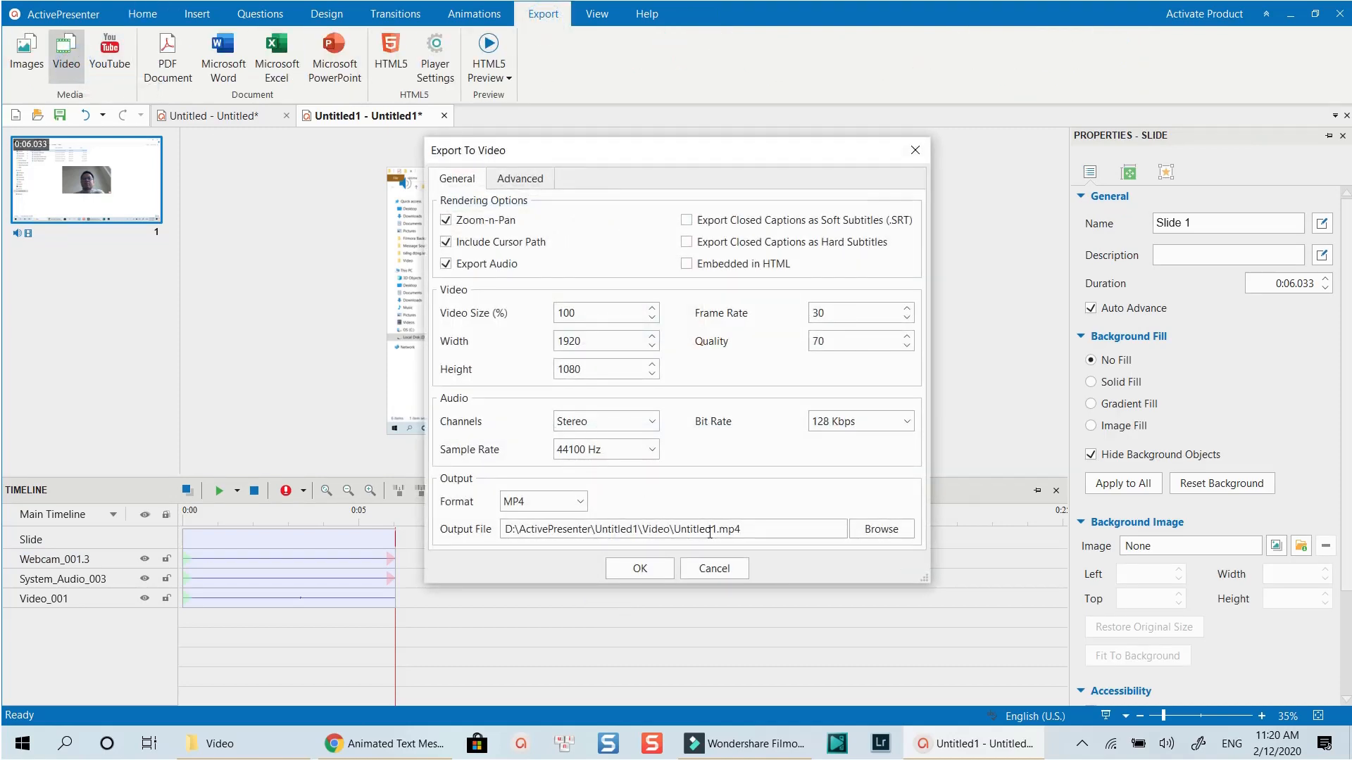
pyautogui.moveTo(718, 532); pyautogui.dragTo(698, 531)
pyautogui.write('Webcam Only')
pyautogui.click(638, 572)
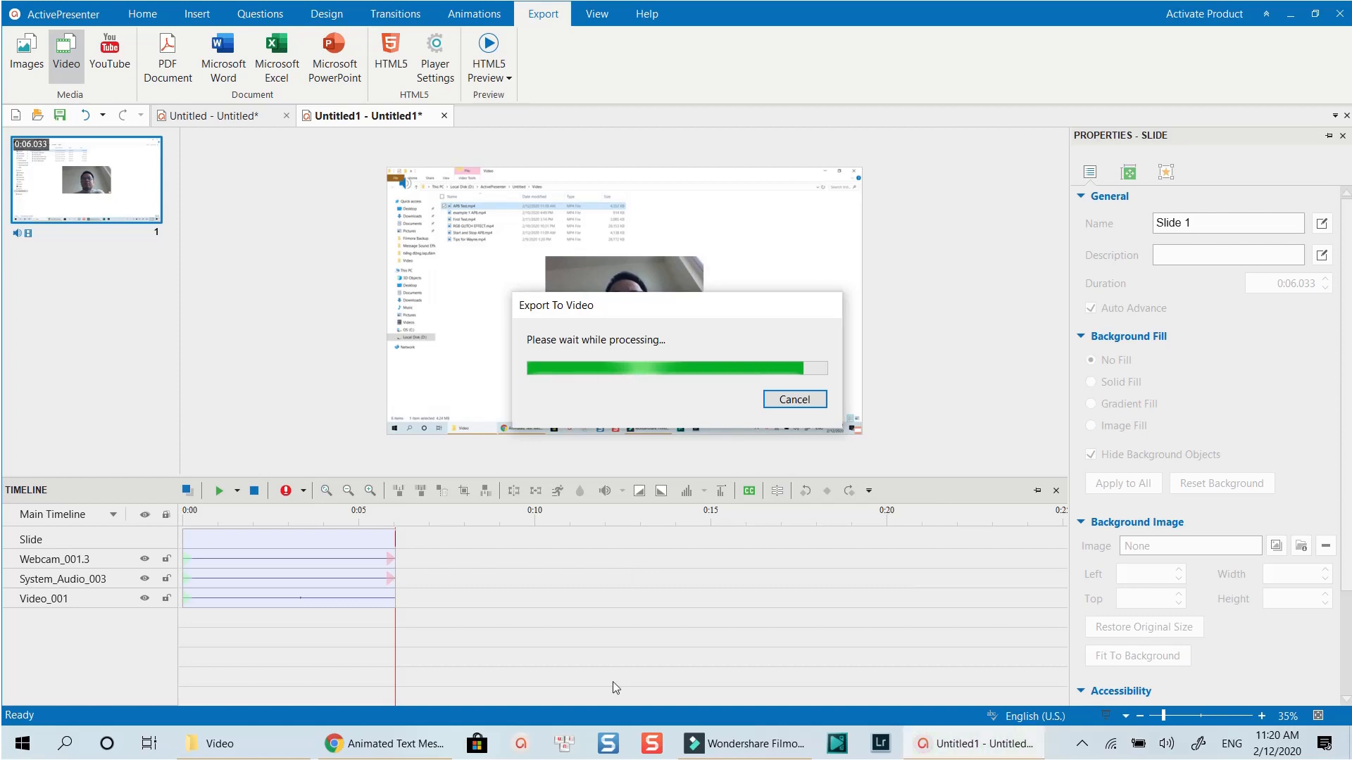
# Open the export's output folder and play Webcam Only.mp4, replaying it from the beginning
pyautogui.click(739, 404)
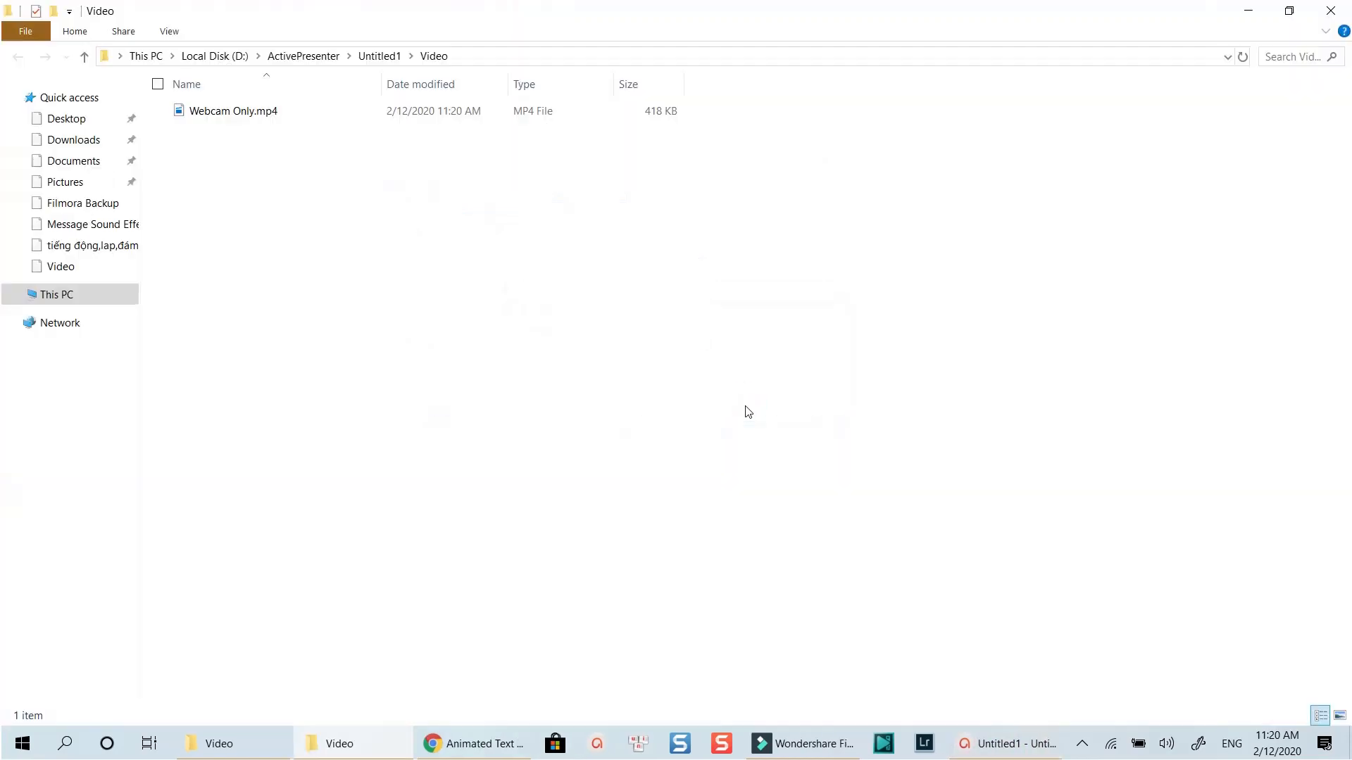
pyautogui.doubleClick(250, 116)
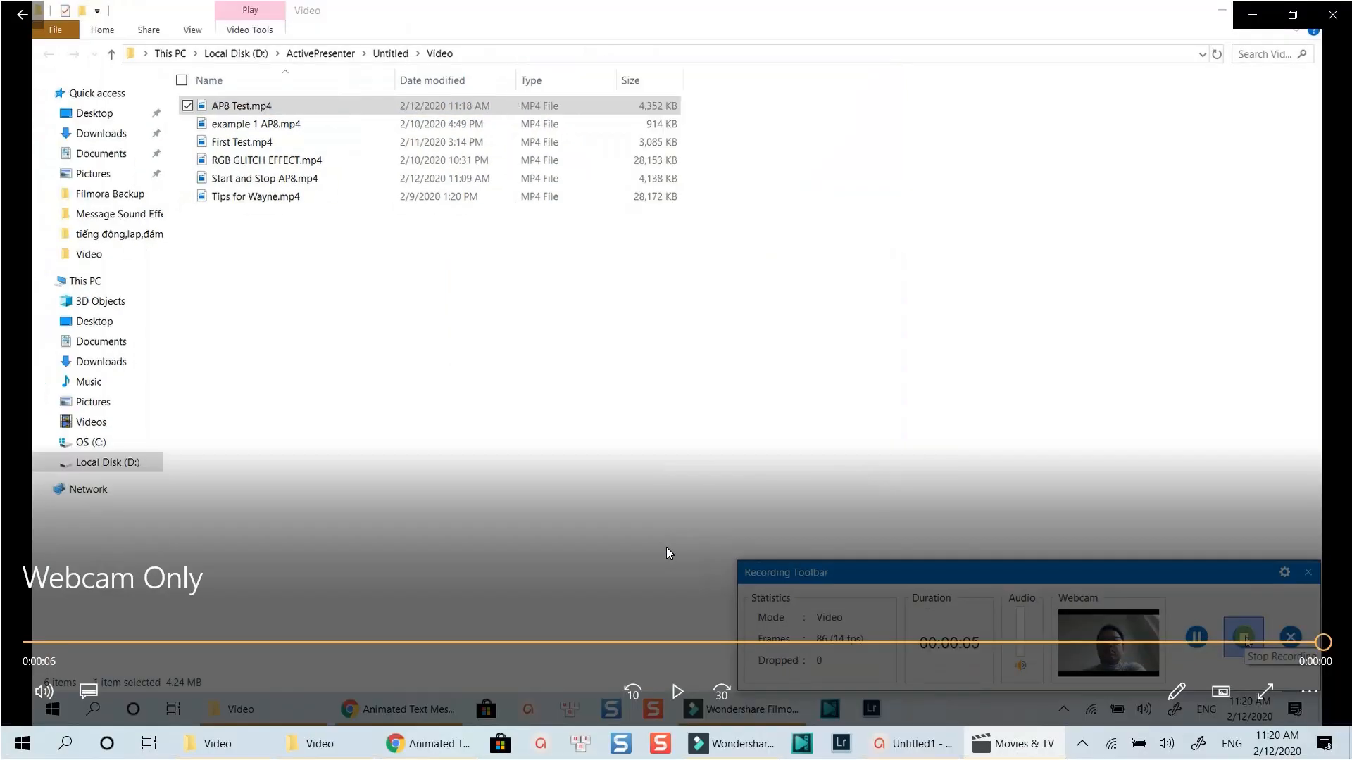
pyautogui.click(31, 642)
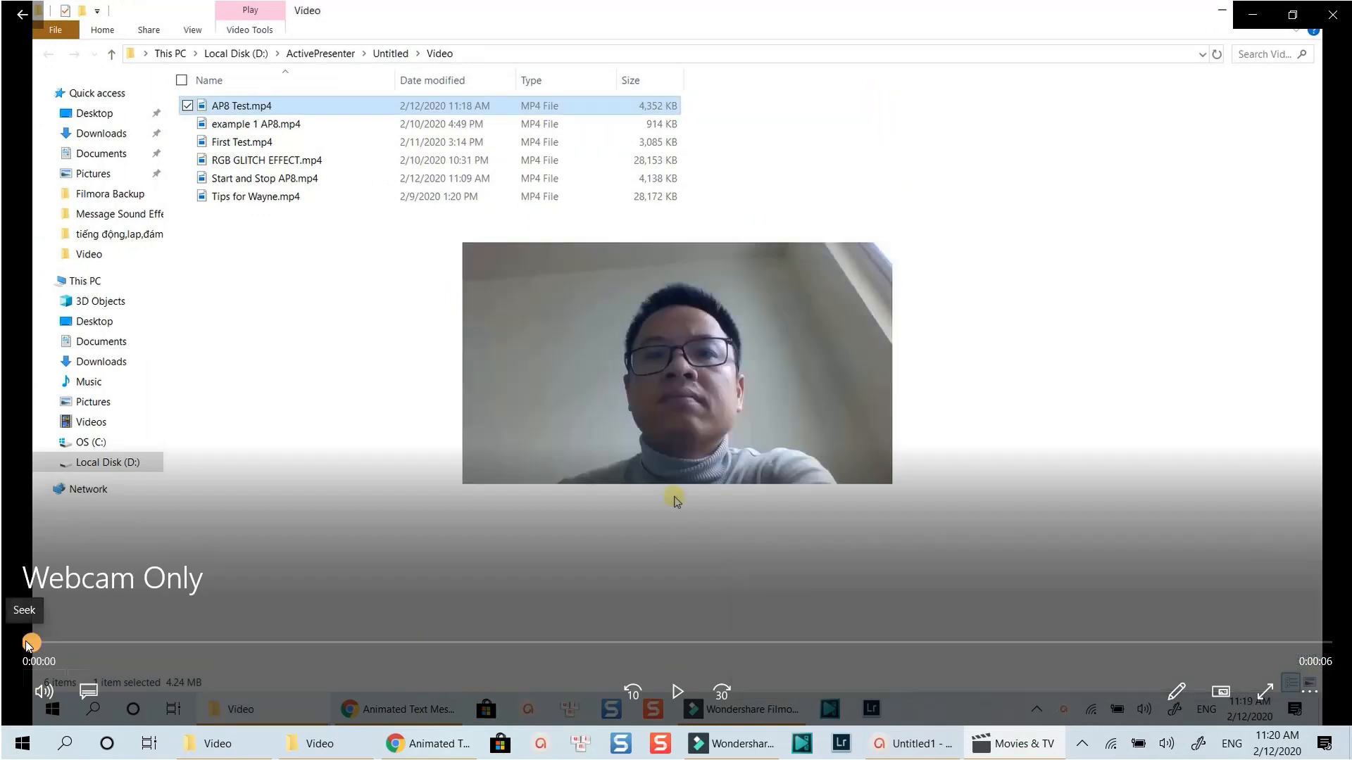
pyautogui.click(675, 690)
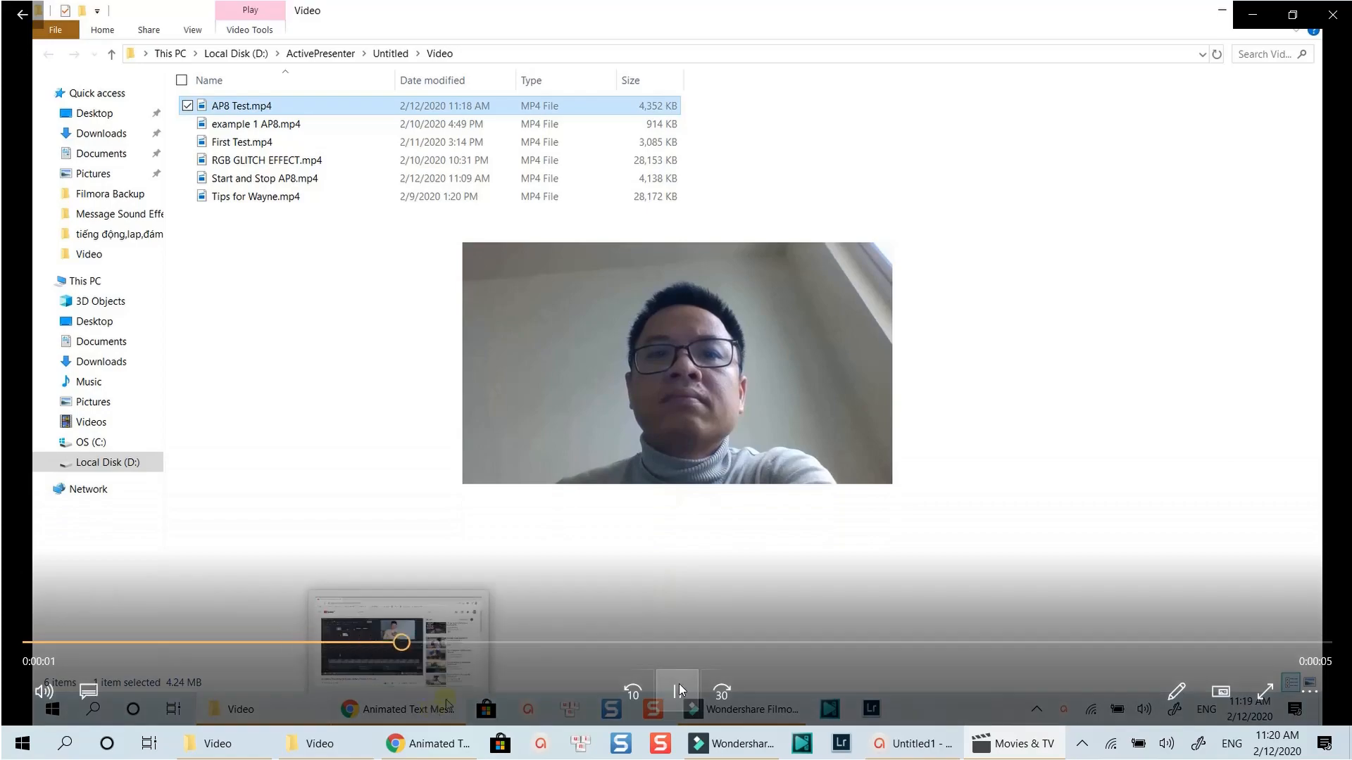